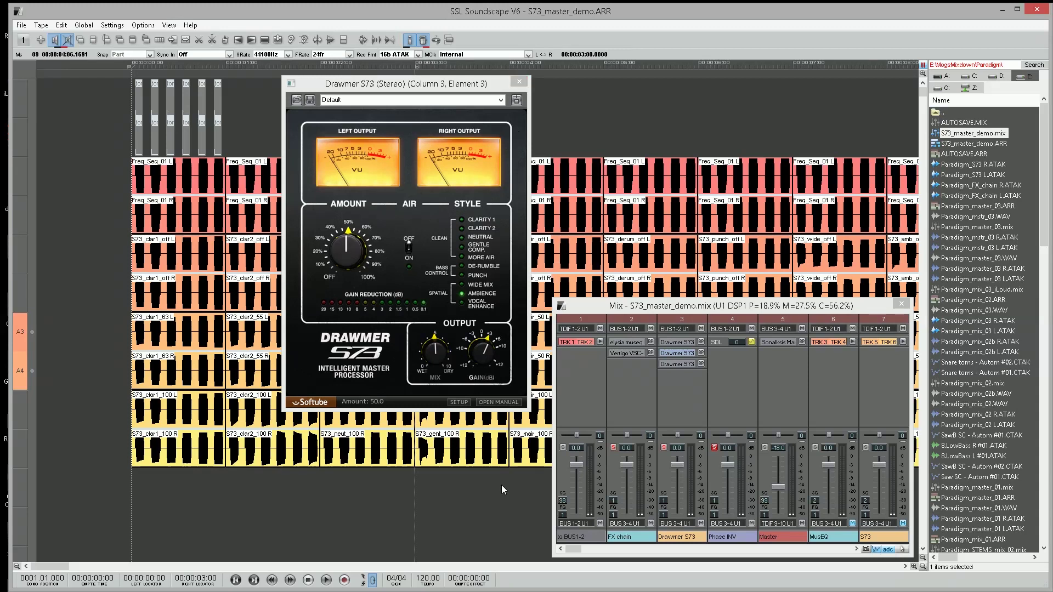
Start playback of the S73_master_demo arrangement.
left_click(327, 580)
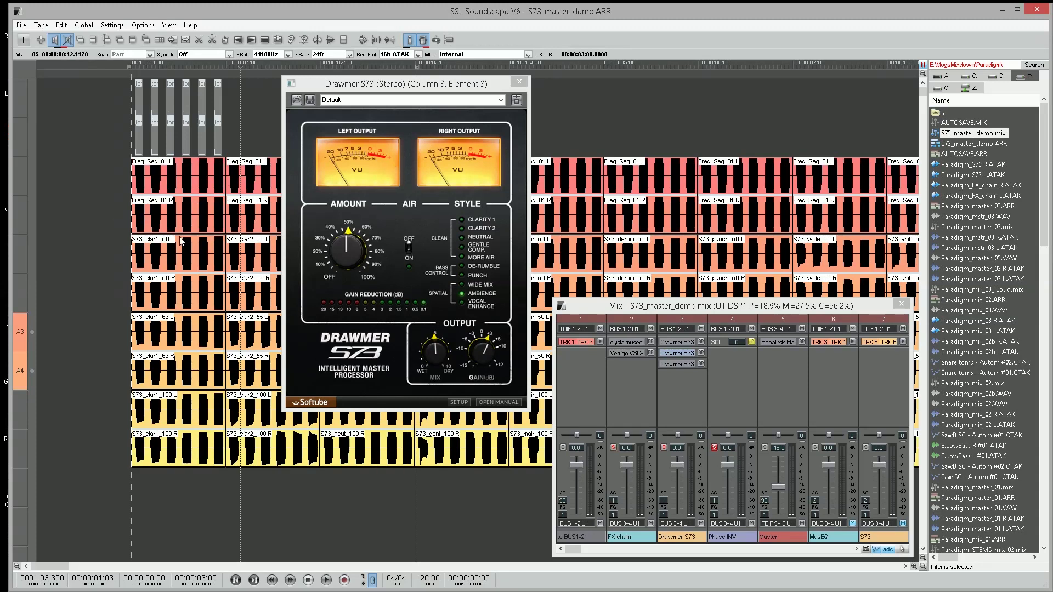
Close the S73 and mixer windows, reopen the mixer with M, and open a column-3 Drawmer S73.
left_click(519, 82)
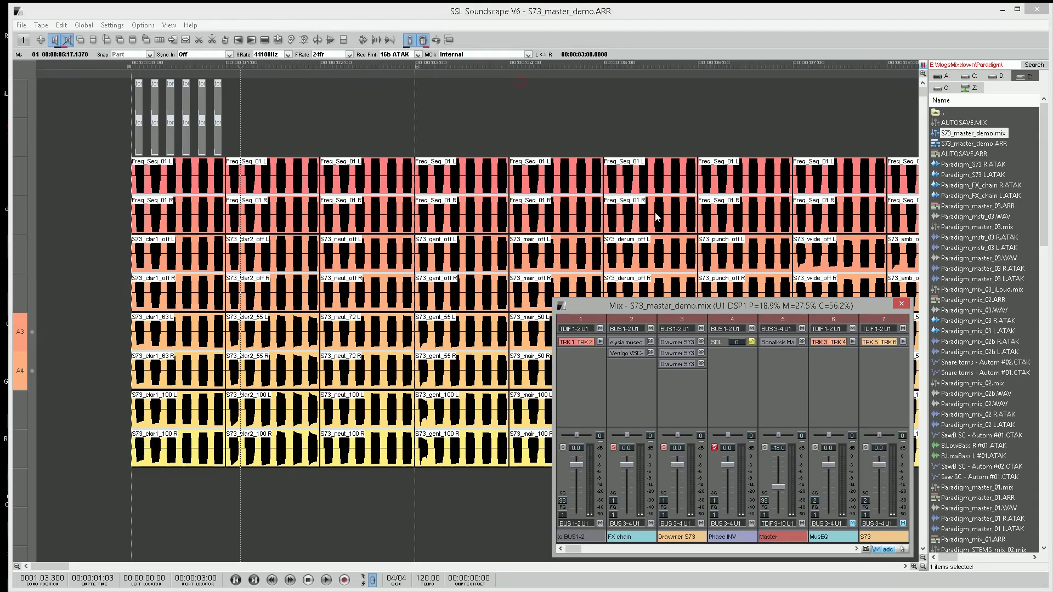
left_click(902, 304)
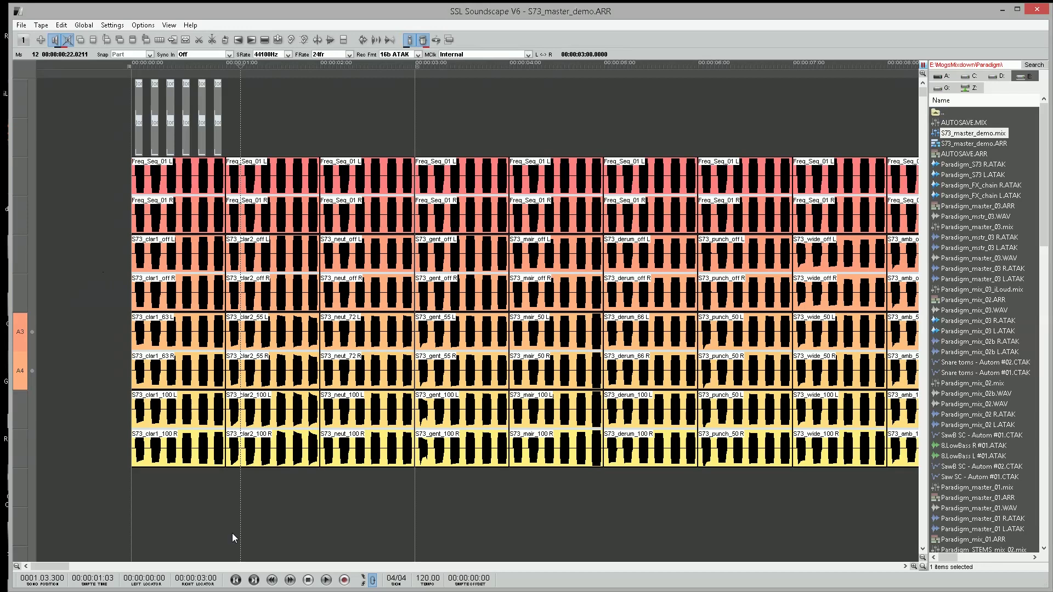
key("m")
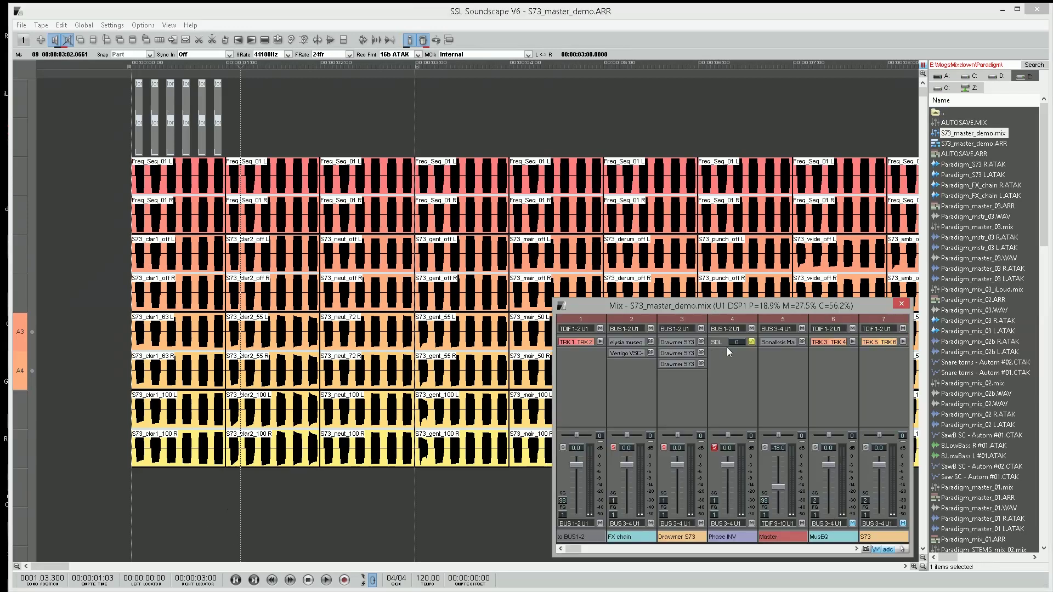
double_click(683, 351)
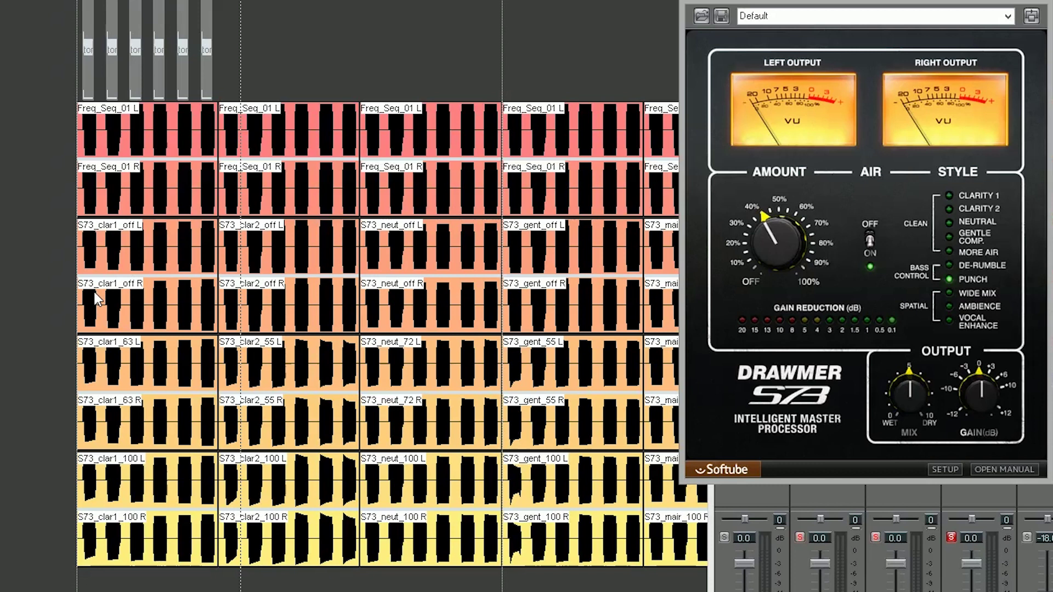
mouse_move(786, 235)
mouse_move(822, 245)
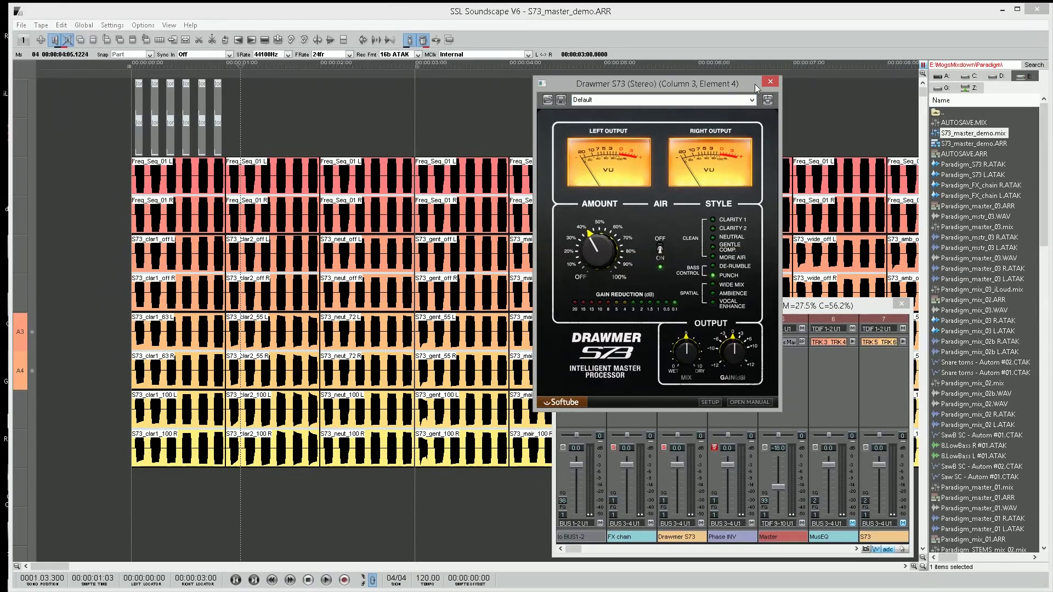
Close the S73 window, solo the Phase INV channel on channel 4, and play it briefly.
left_click(770, 82)
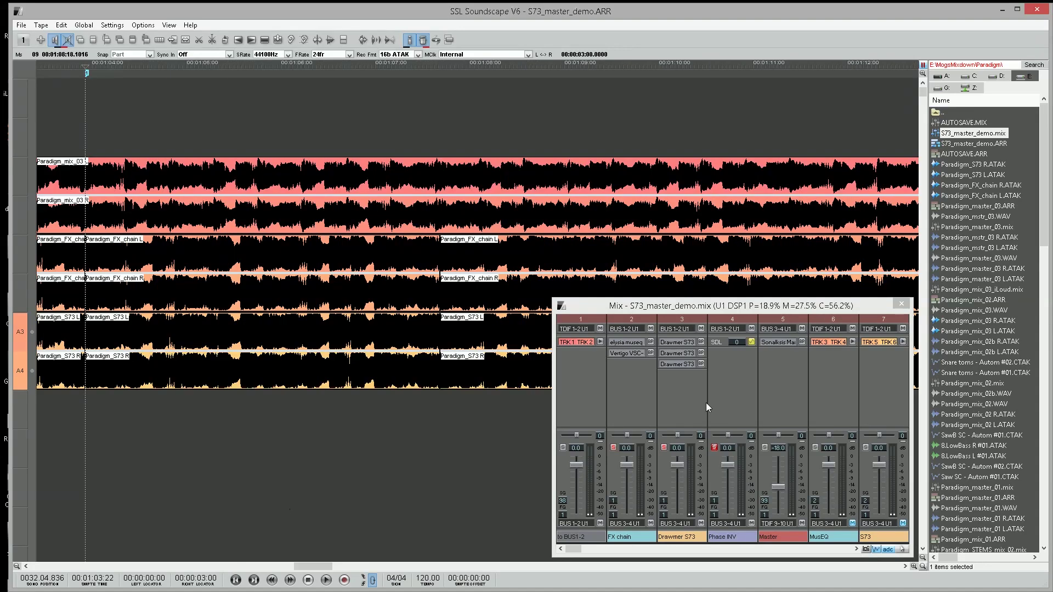
left_click(614, 450)
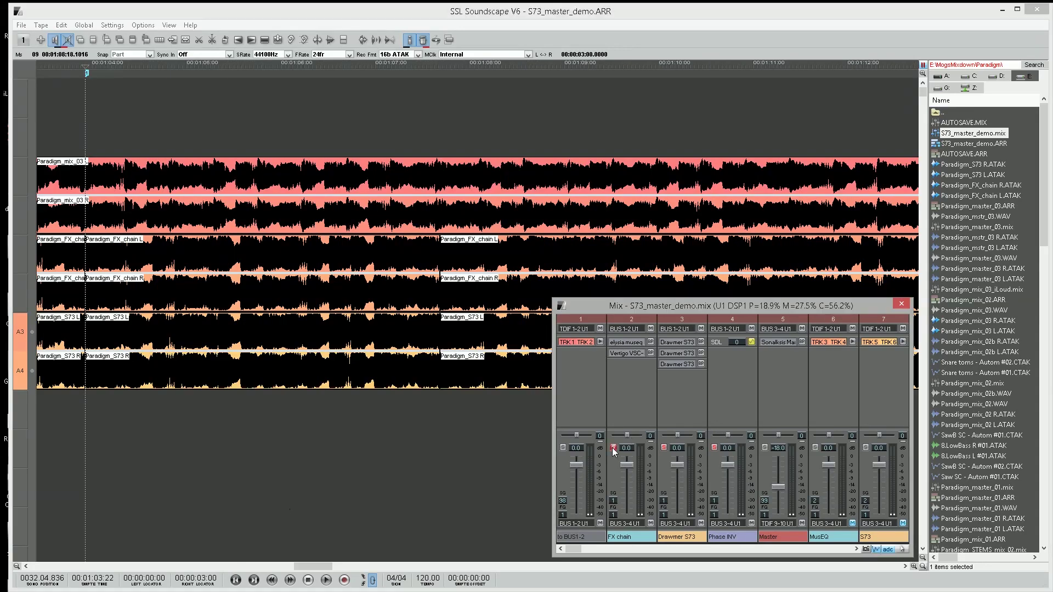
left_click(715, 448)
key("space")
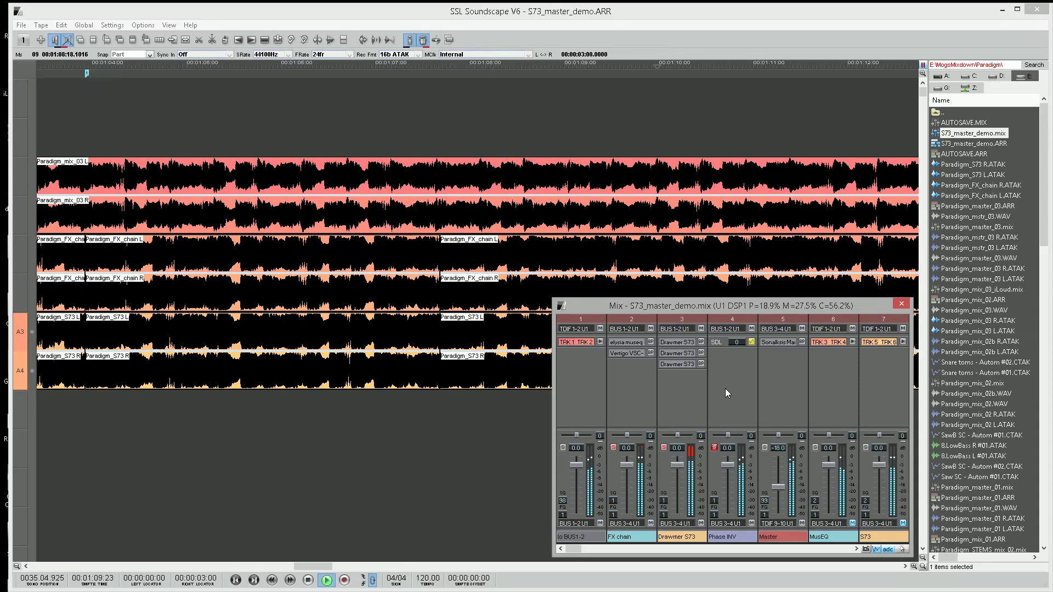
key("space")
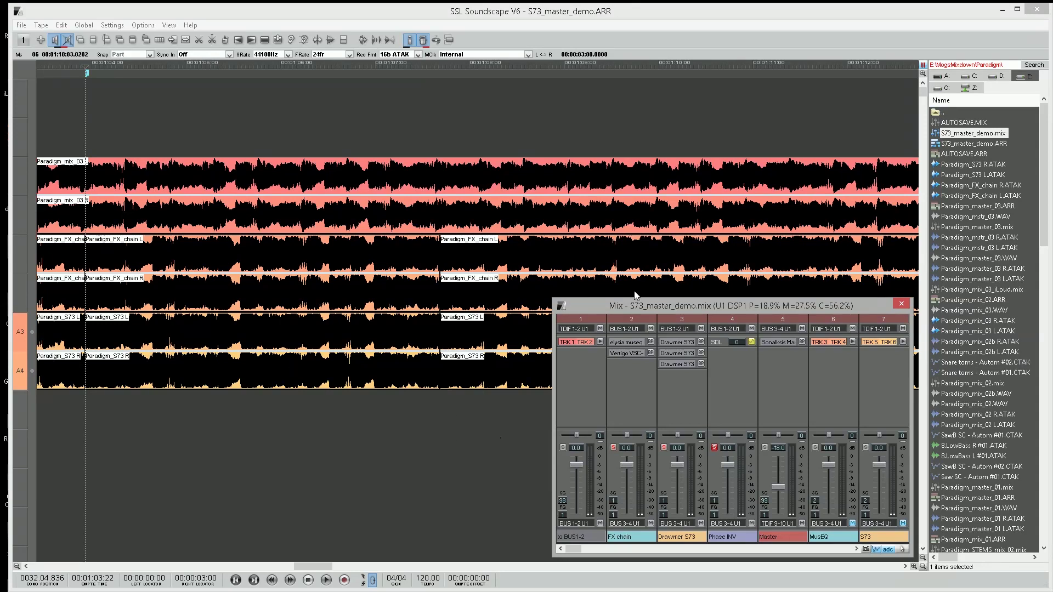
Solo the FX chain channel, review its elysia museq and Vertigo VSC-2 settings, then close both.
left_click(613, 448)
double_click(626, 344)
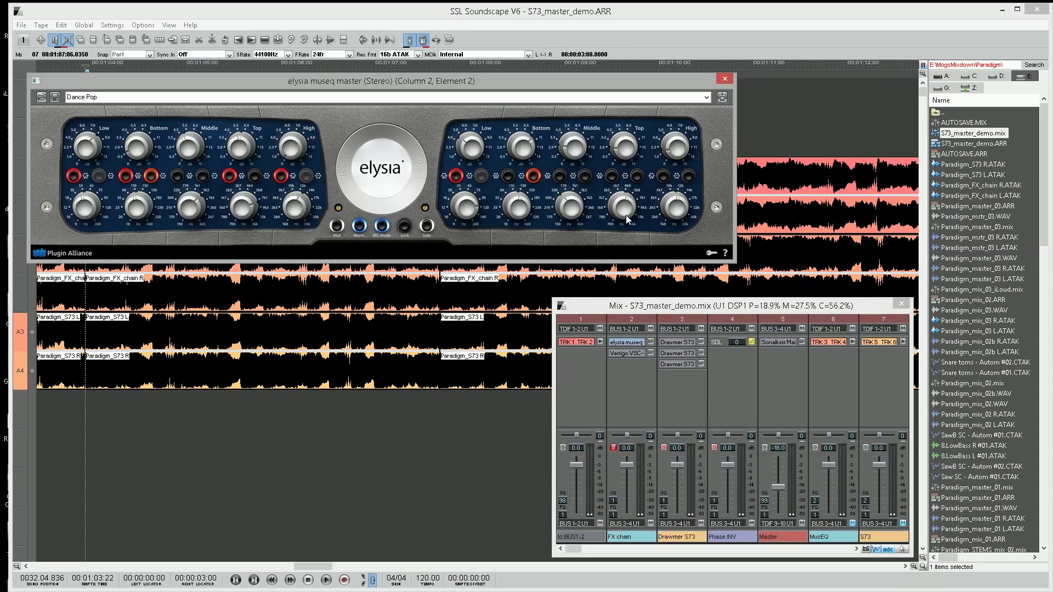
left_click(638, 356)
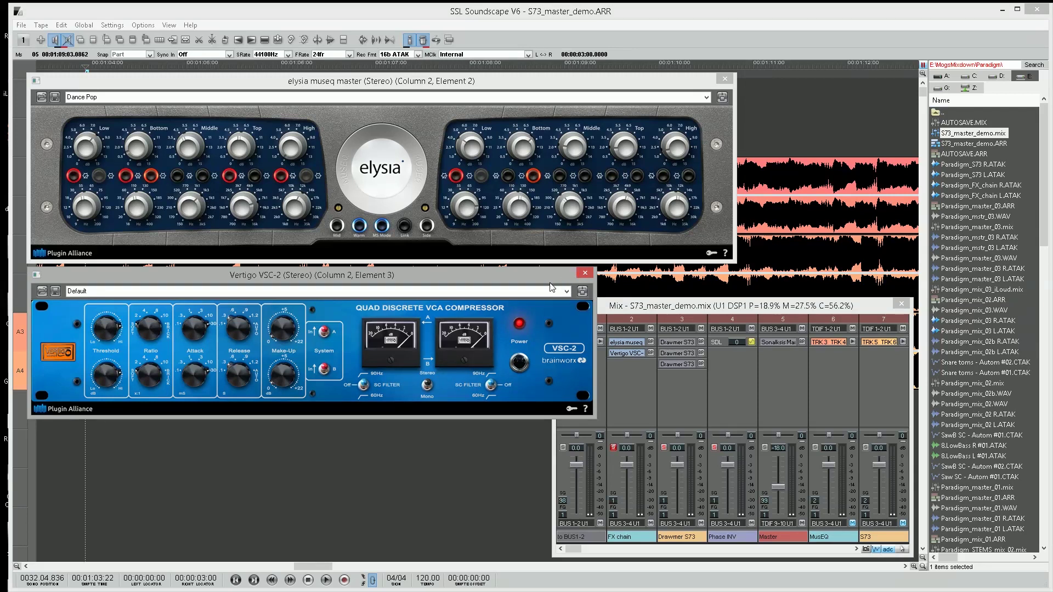
left_click(585, 272)
left_click(724, 79)
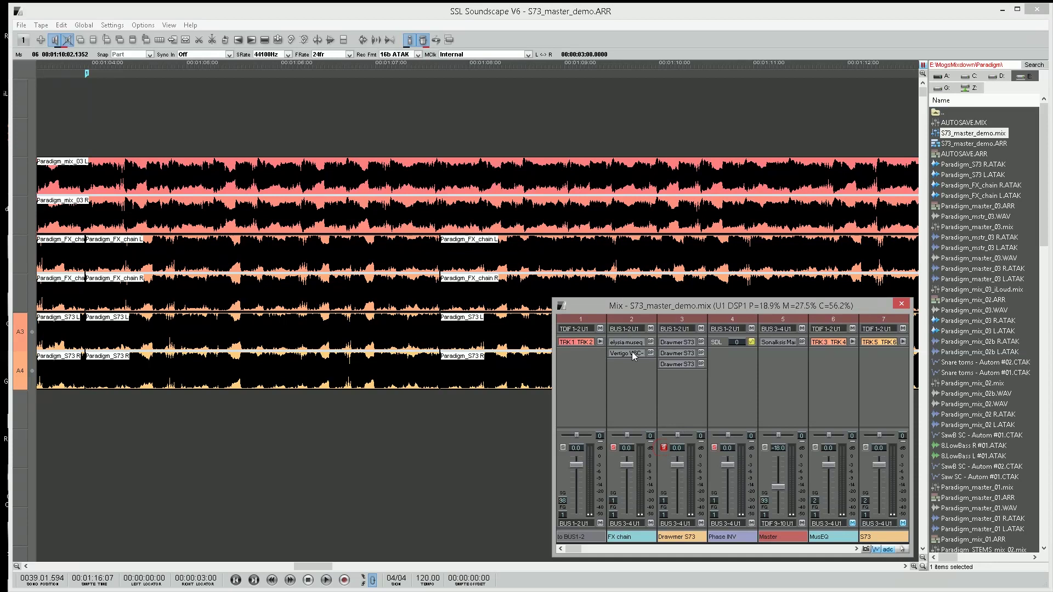
Open the Drawmer S73 instances in column 3, elements 2, 3 and 4, and return to the section start.
double_click(683, 344)
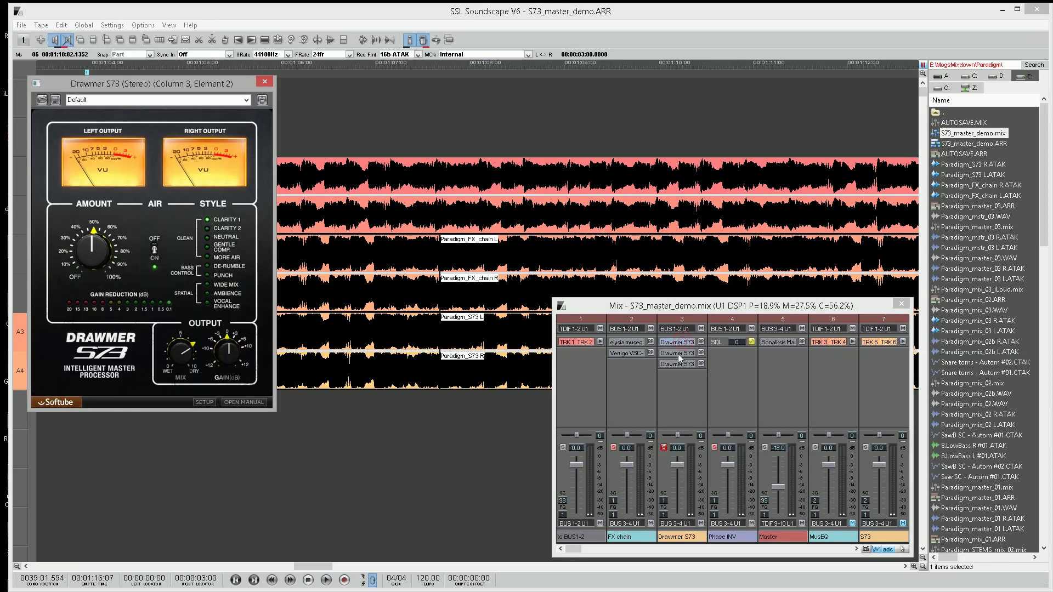
double_click(680, 352)
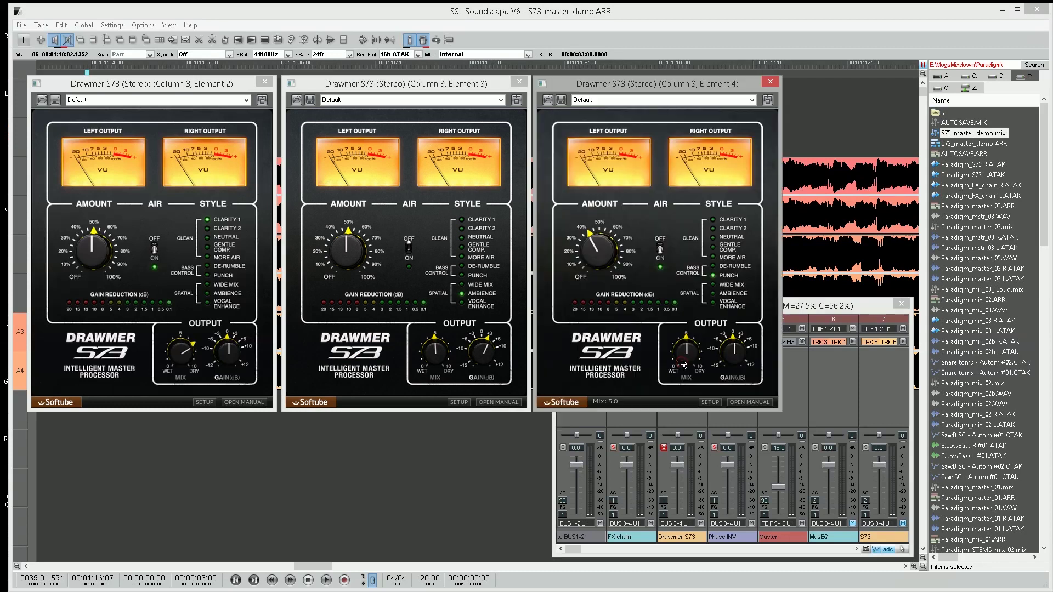
double_click(681, 364)
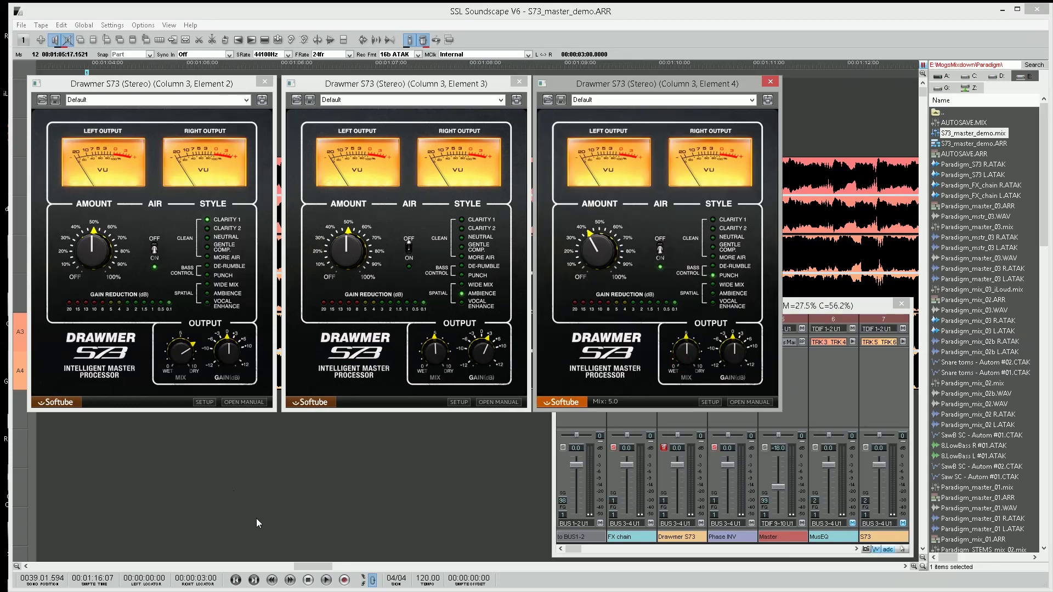
key("1")
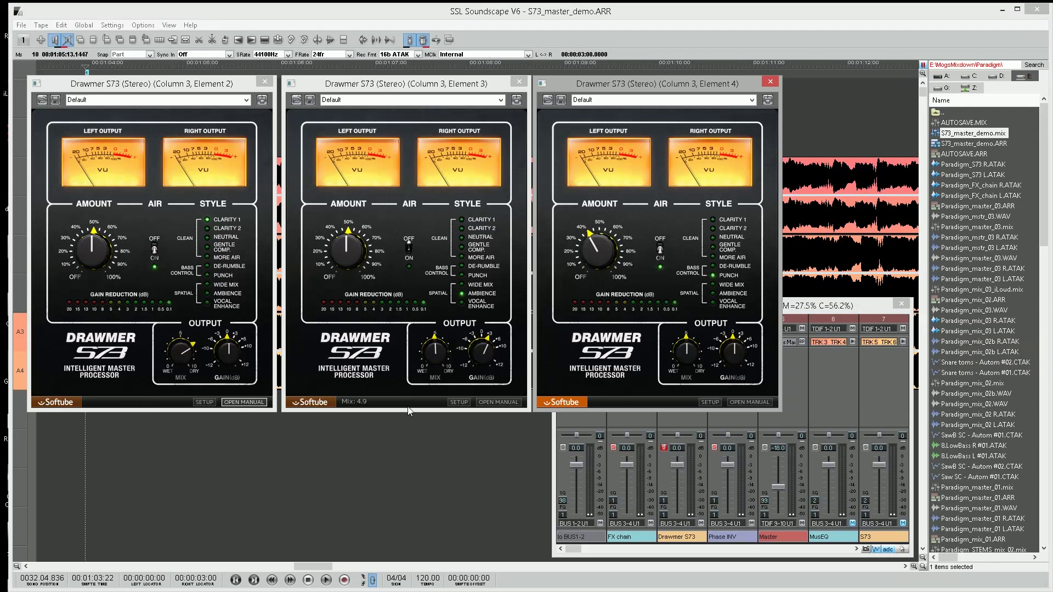
Switch Air off on the Drawmer S73 in column 3, element 2.
left_click(155, 250)
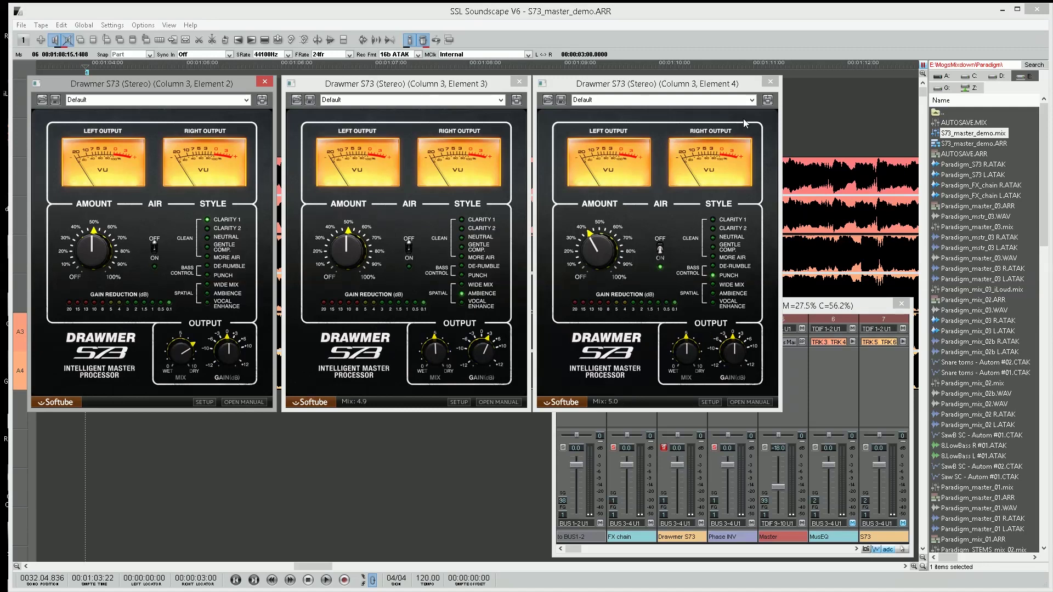
Toggle processing on the three Drawmer S73 instances and play the master while checking each one.
left_click(767, 99)
left_click(516, 99)
left_click(262, 99)
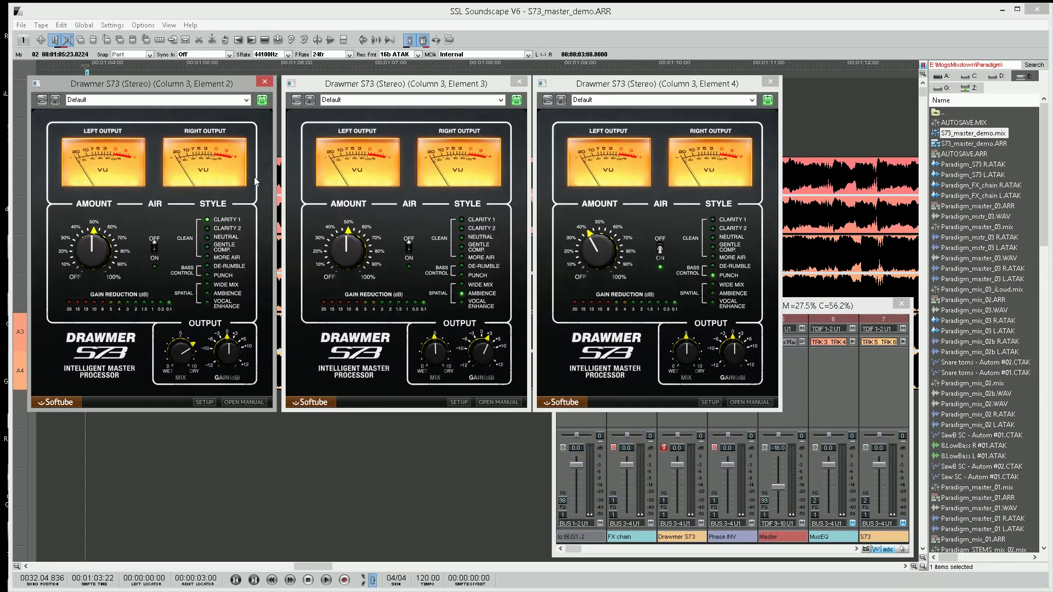
key("space")
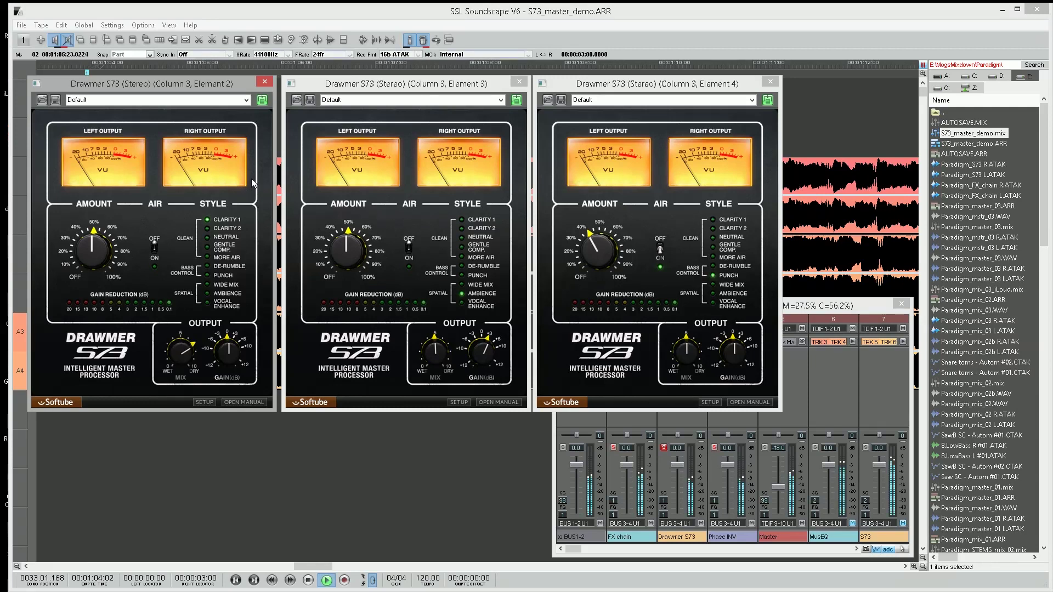
left_click(262, 100)
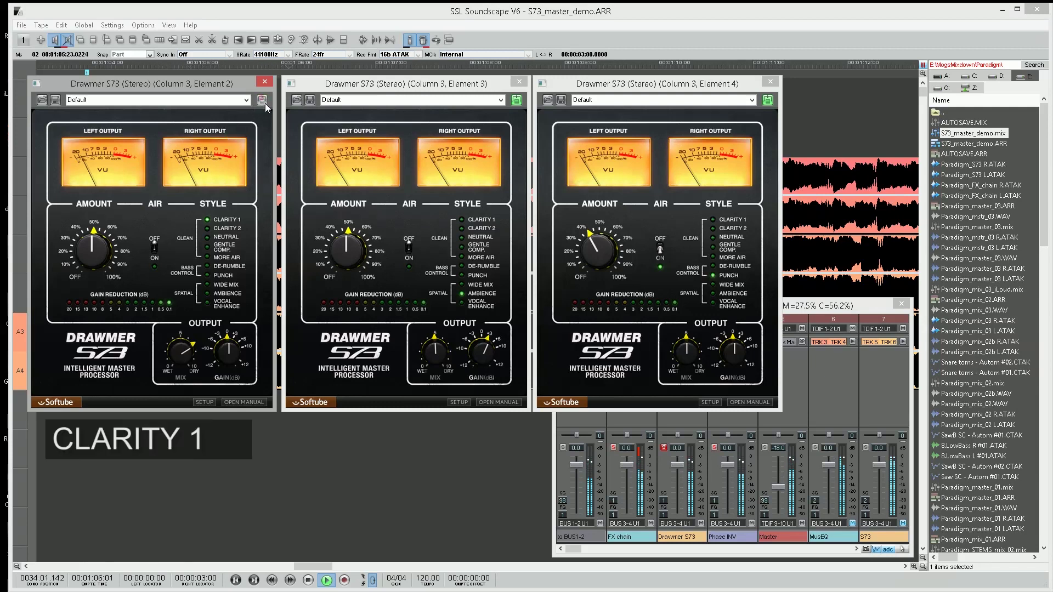
left_click(516, 99)
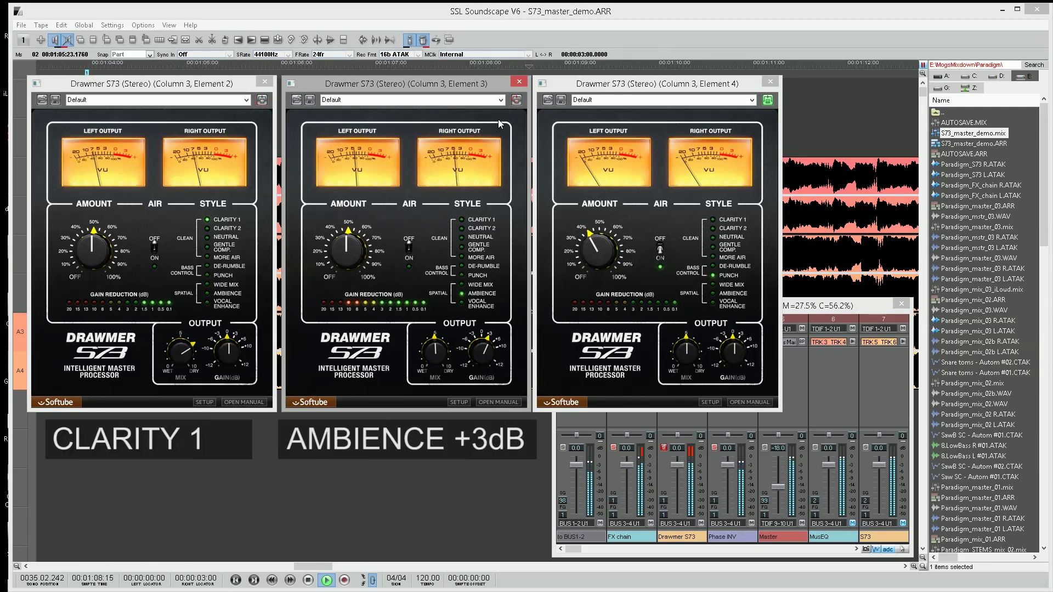
left_click(767, 99)
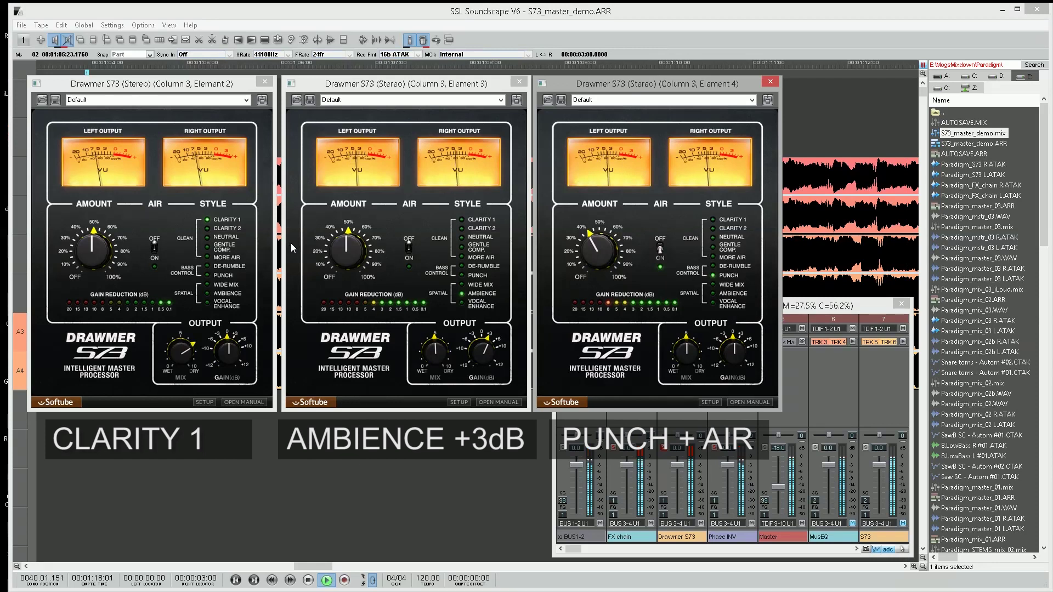
Close all three Drawmer S73 plugin windows.
left_click(770, 81)
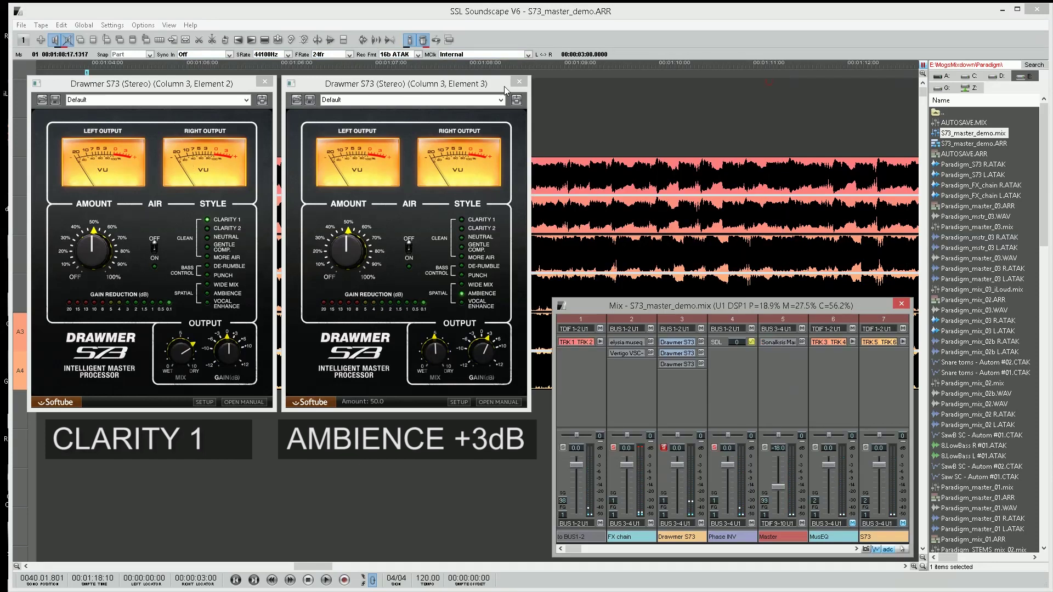
left_click(519, 81)
left_click(265, 81)
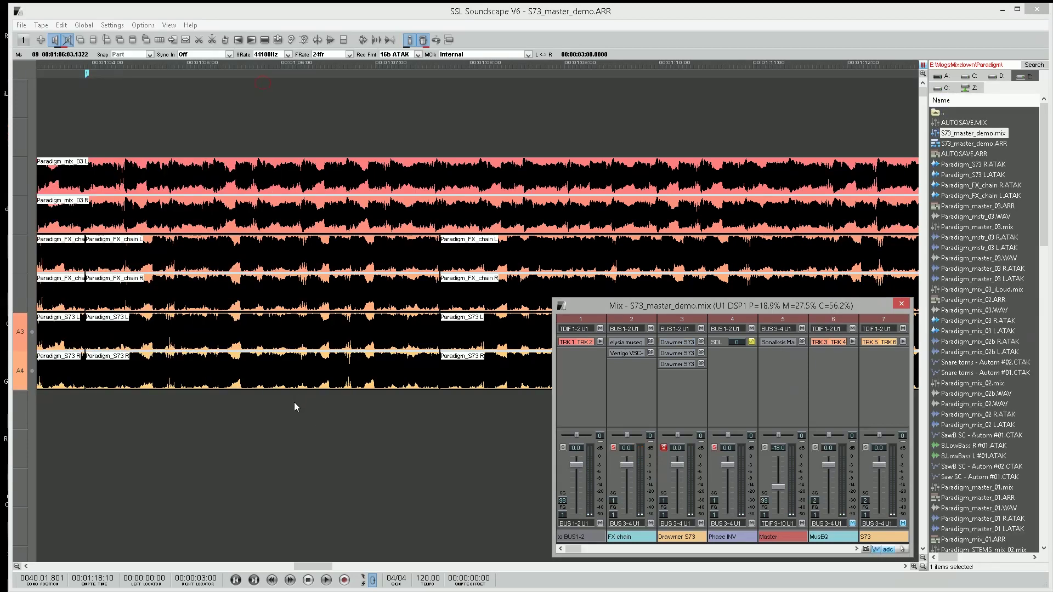
Return to the first marker, solo the FX chain channel and briefly check its elysia museq.
key("1")
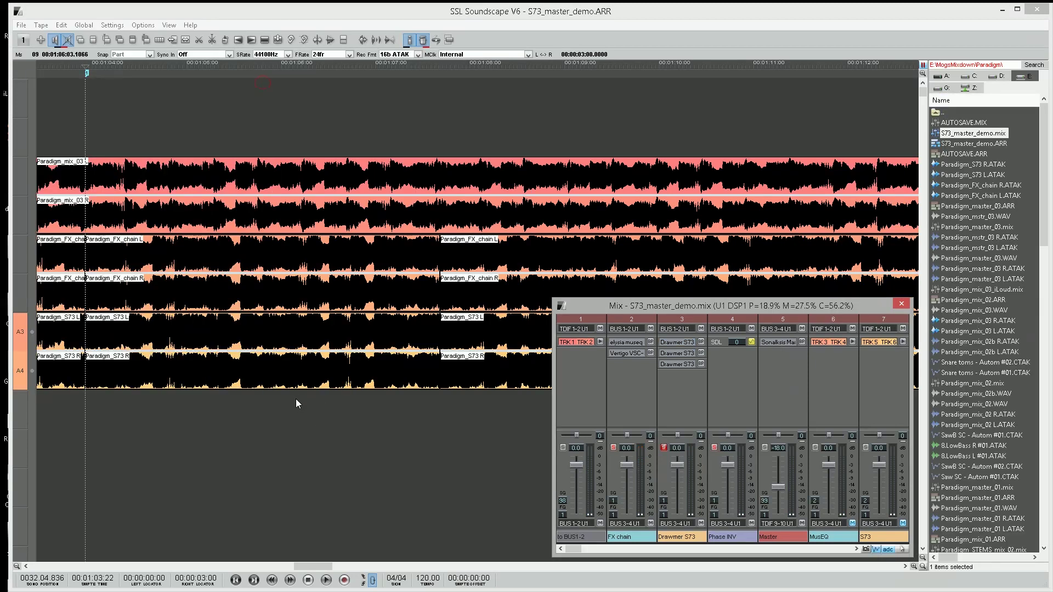
left_click(613, 448)
left_click(636, 342)
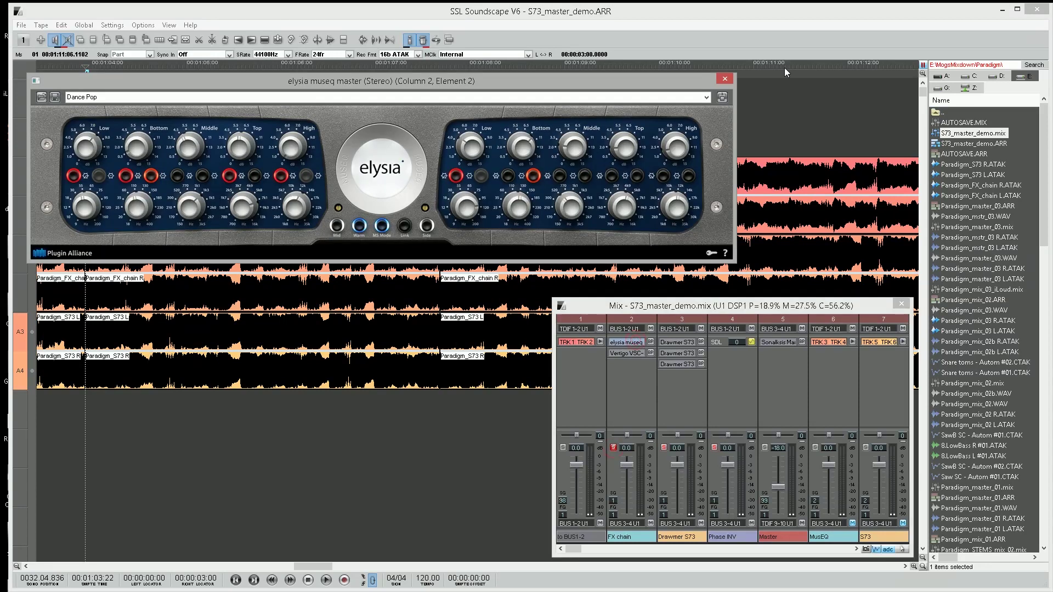
left_click(729, 77)
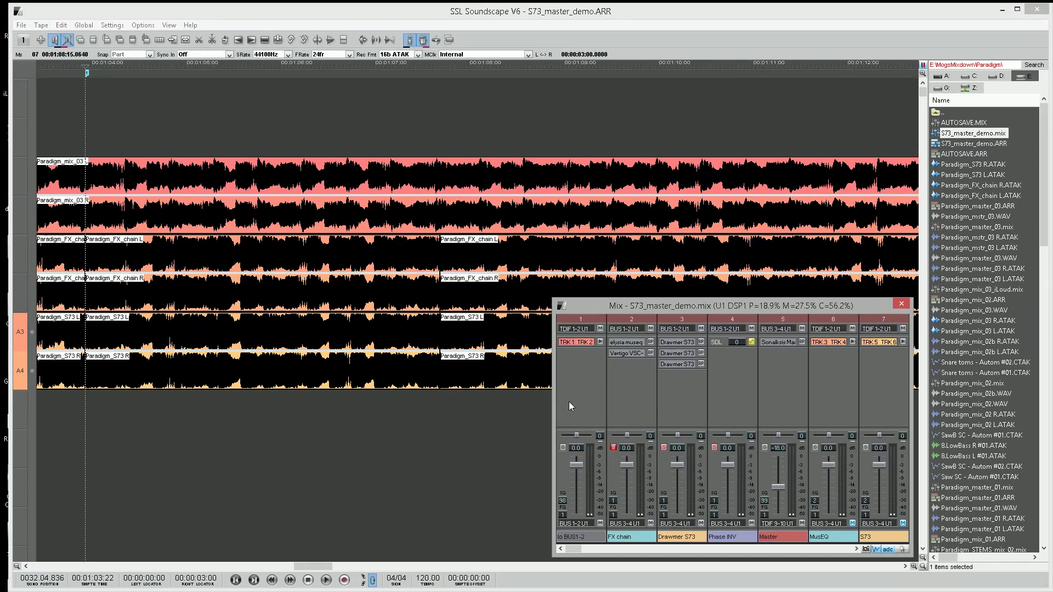
Play the master, switching solo from the EQ plus compression channel to the Drawmer S73 channel, then stop.
key("space")
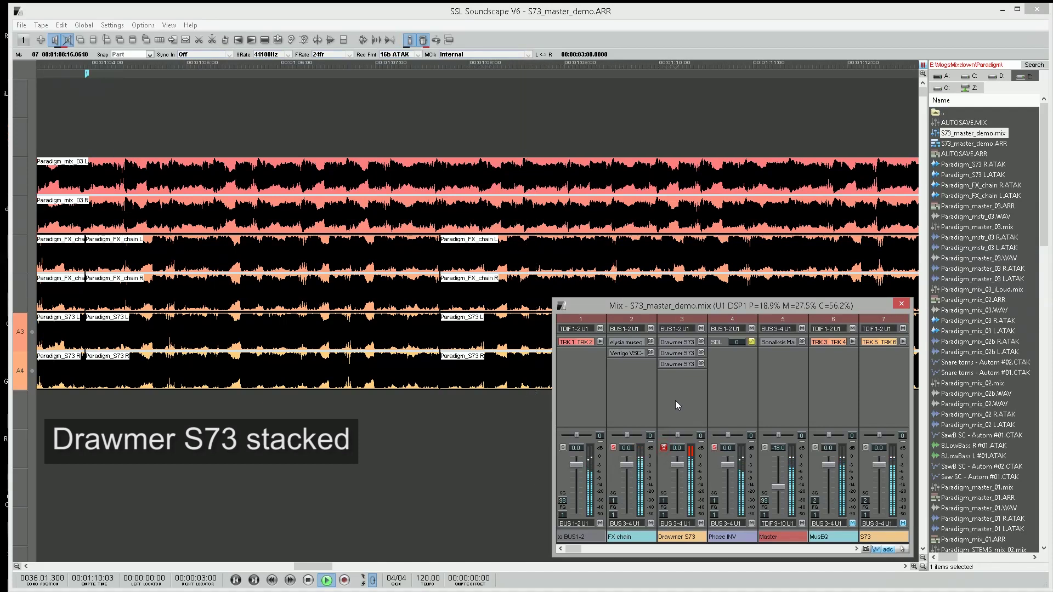
left_click(613, 448)
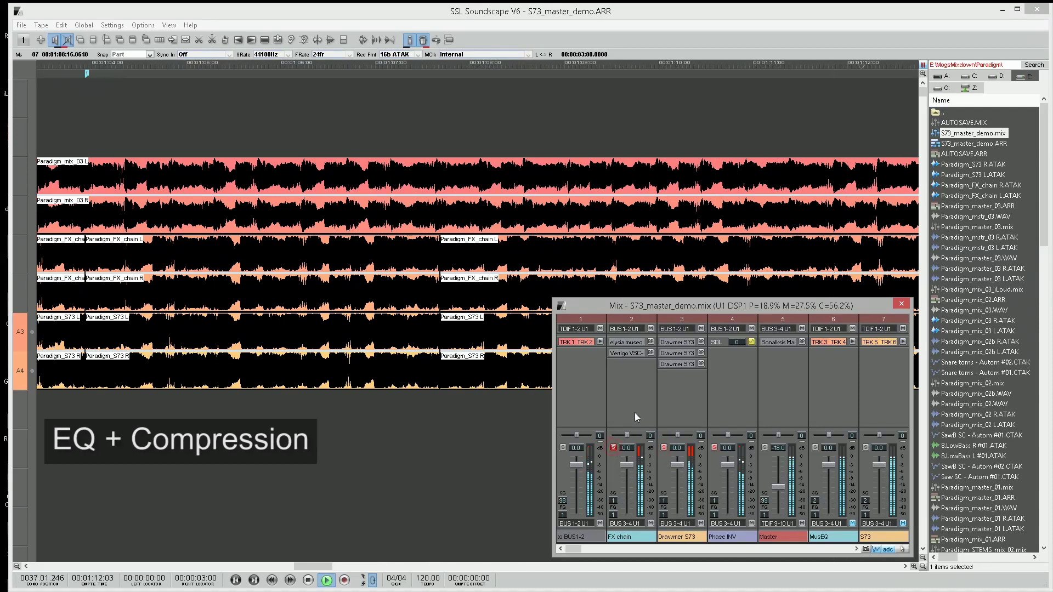
left_click(666, 448)
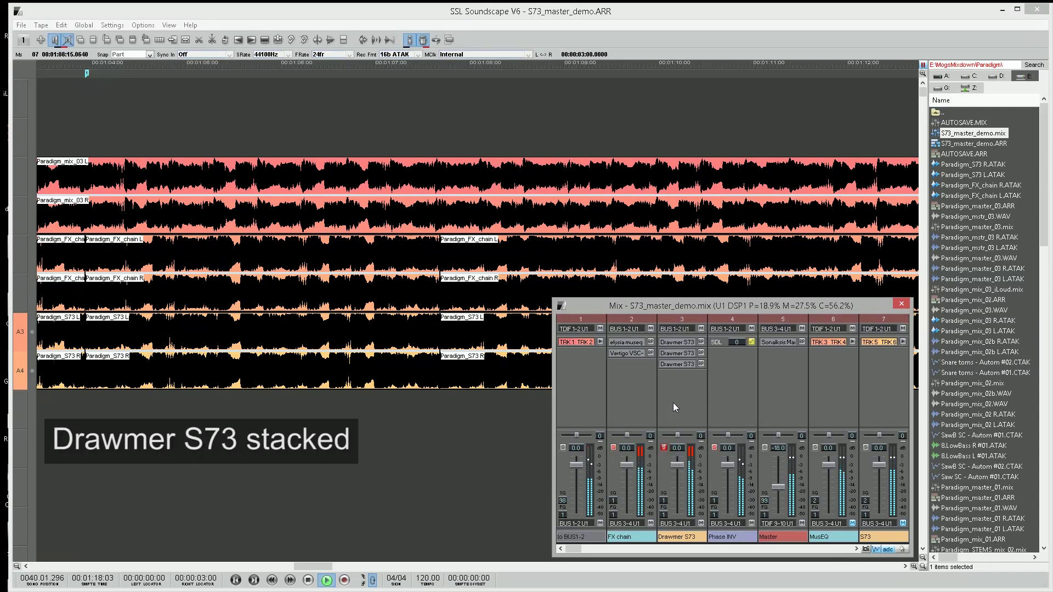
key("space")
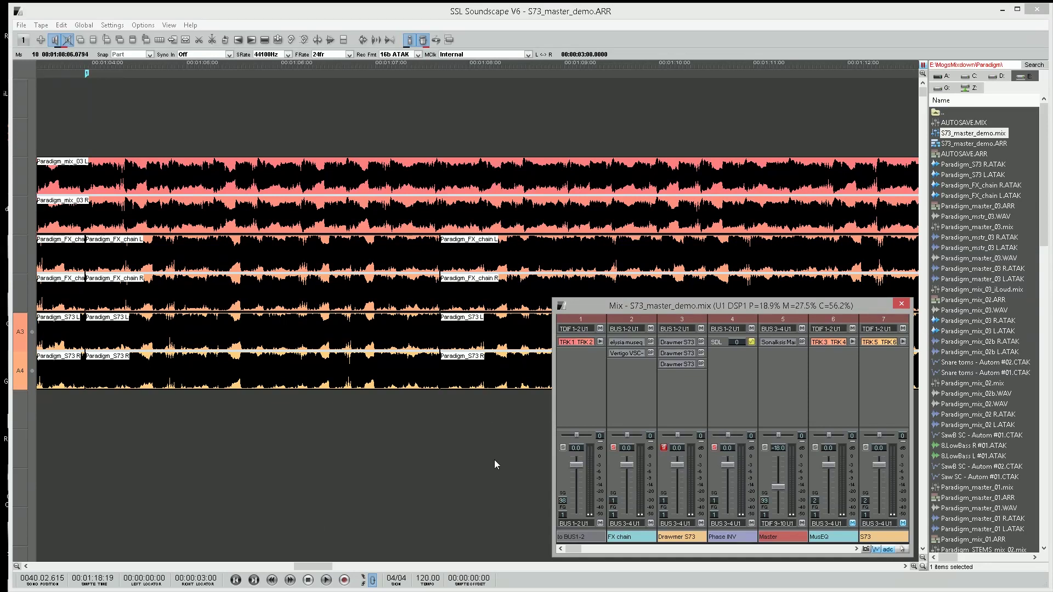
Return to the first marker and repeat the EQ-plus-compression versus Drawmer S73 A/B, stopping past 00:01:11.
key("space")
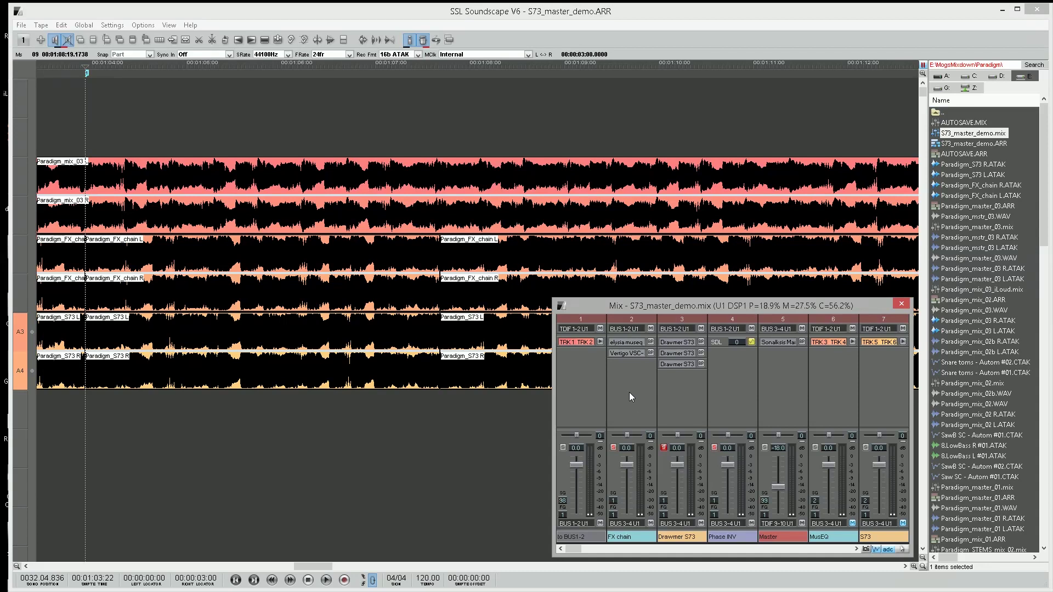
left_click(613, 447)
key("space")
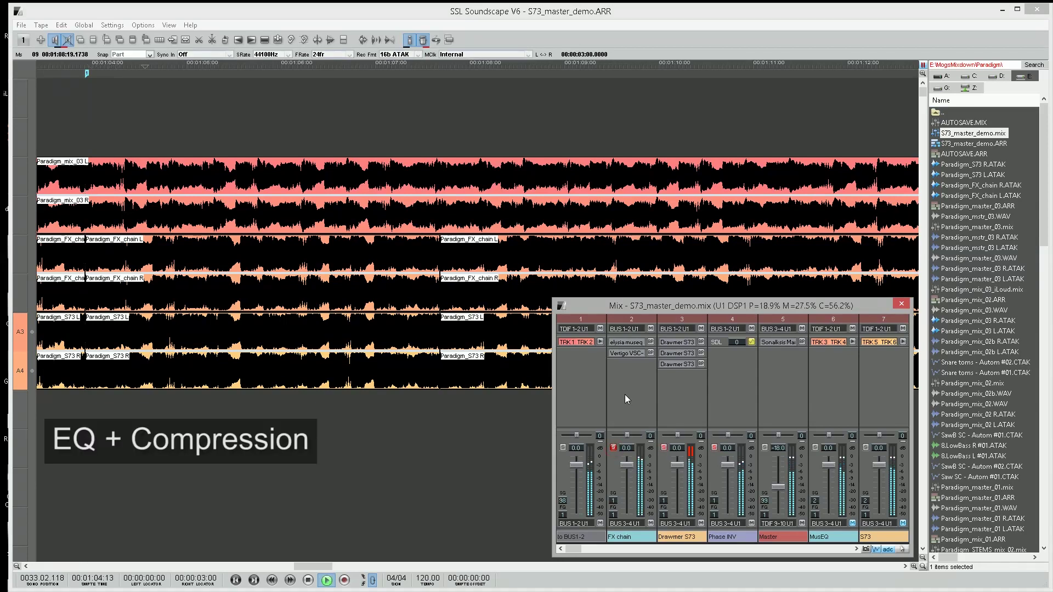
left_click(664, 447)
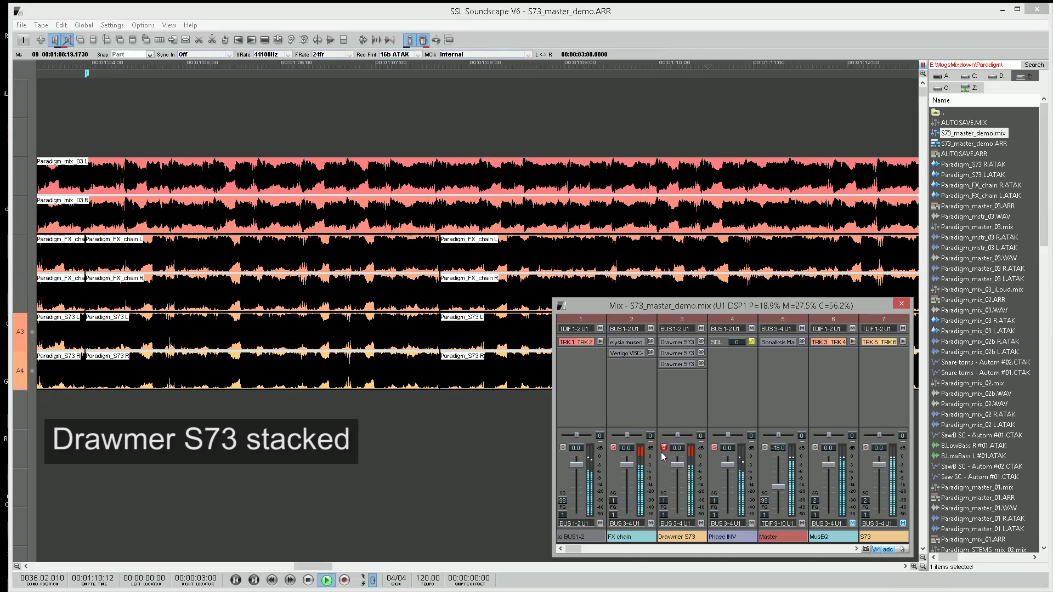
key("space")
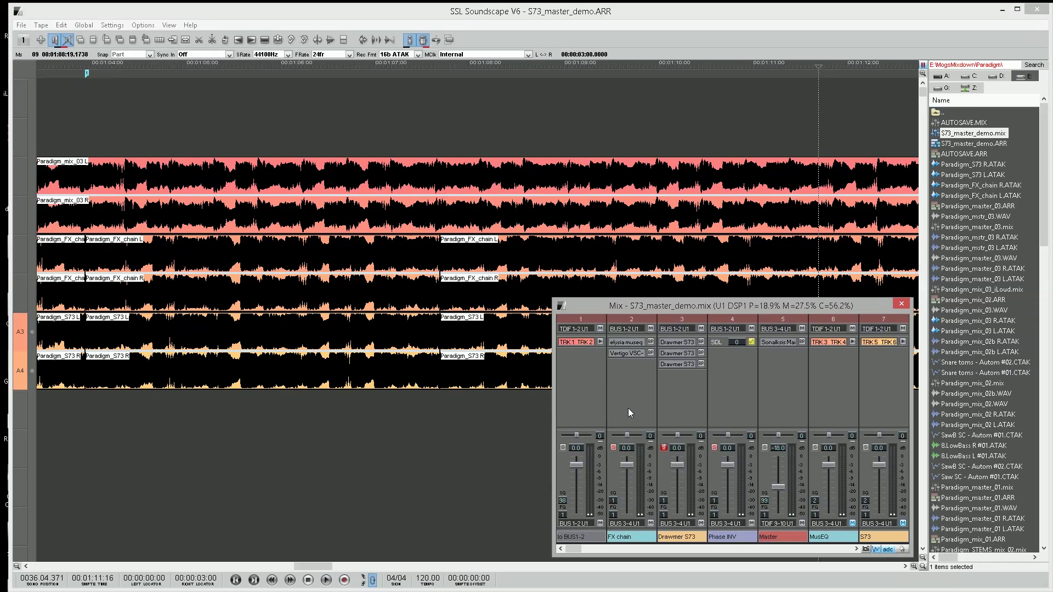
Solo the EQ plus compression channel and play it from the first marker.
left_click(613, 448)
key("1")
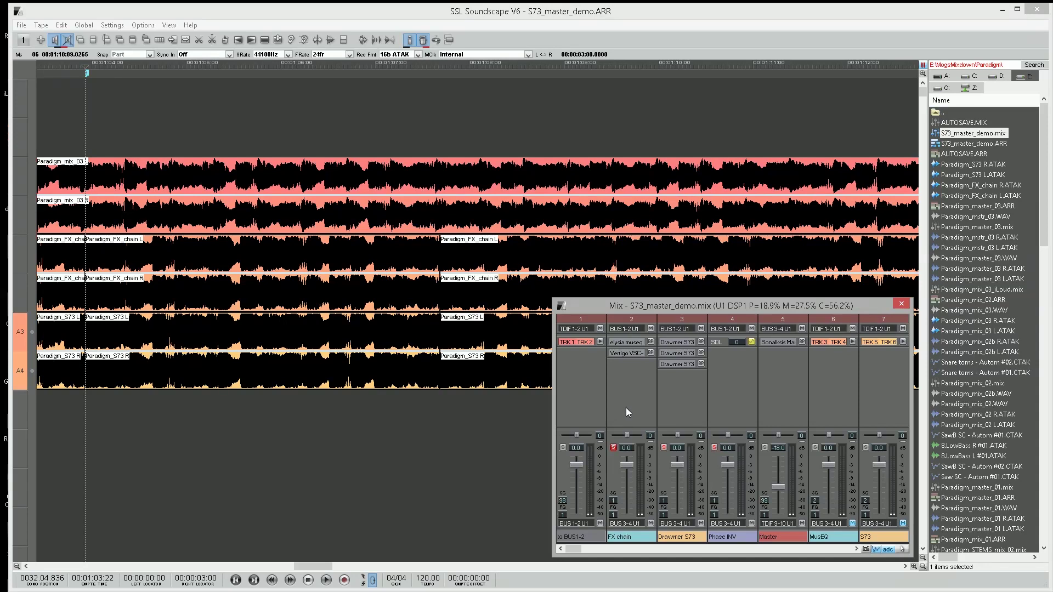
key("space")
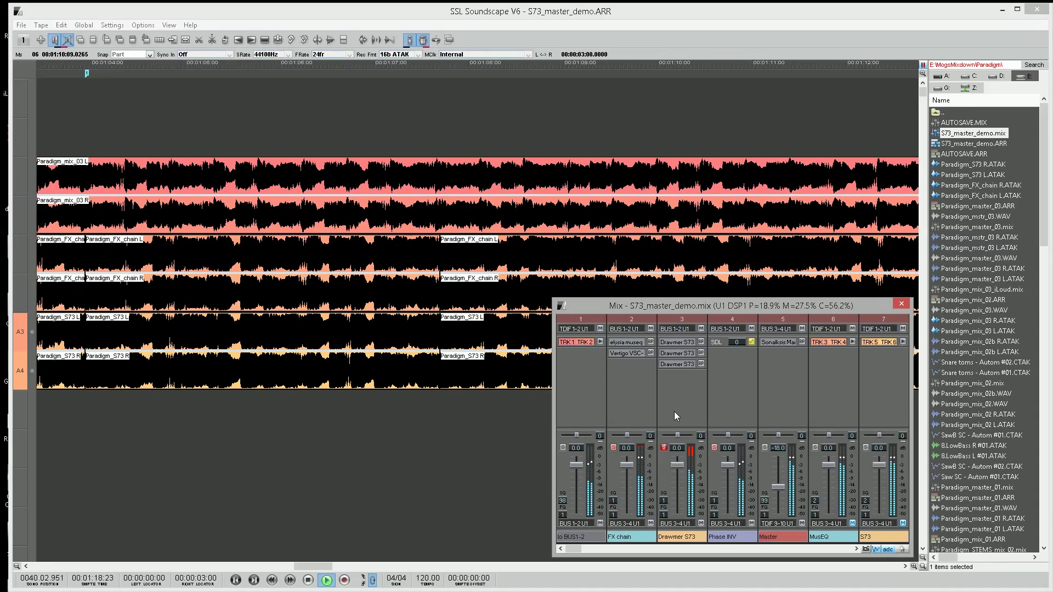
key("space")
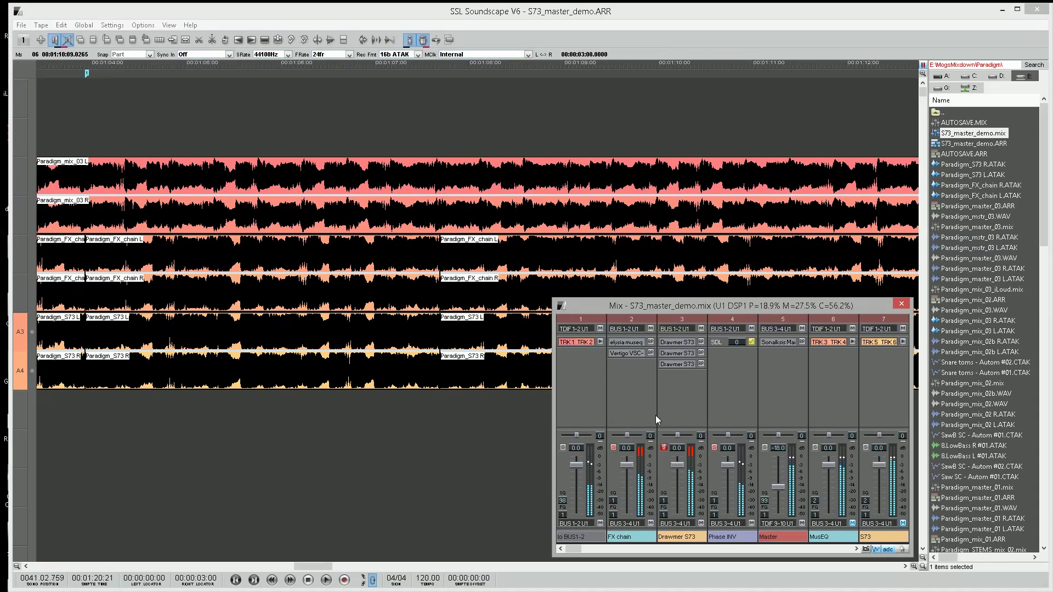
Play again, switching the solo from the FX chain to the stacked Drawmer S73 channel, stopping at 00:01:10:23.
left_click(613, 448)
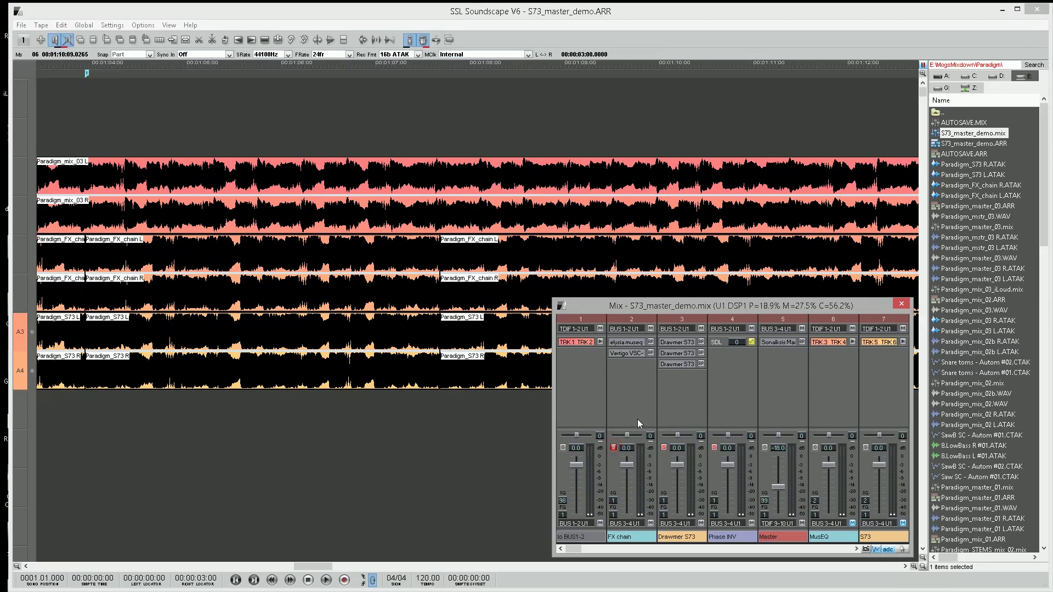
key("space")
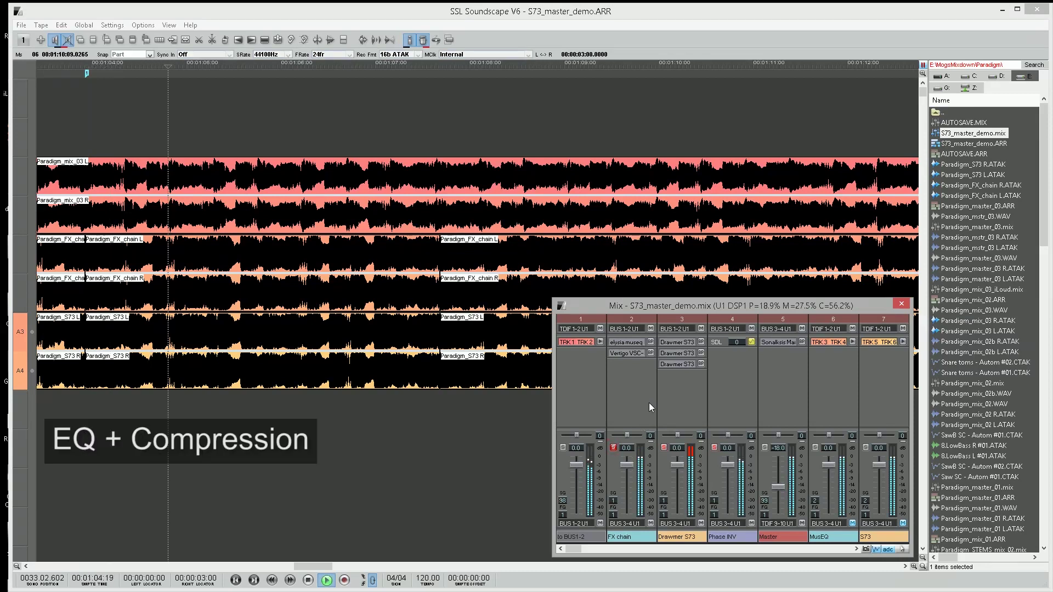
left_click(664, 448)
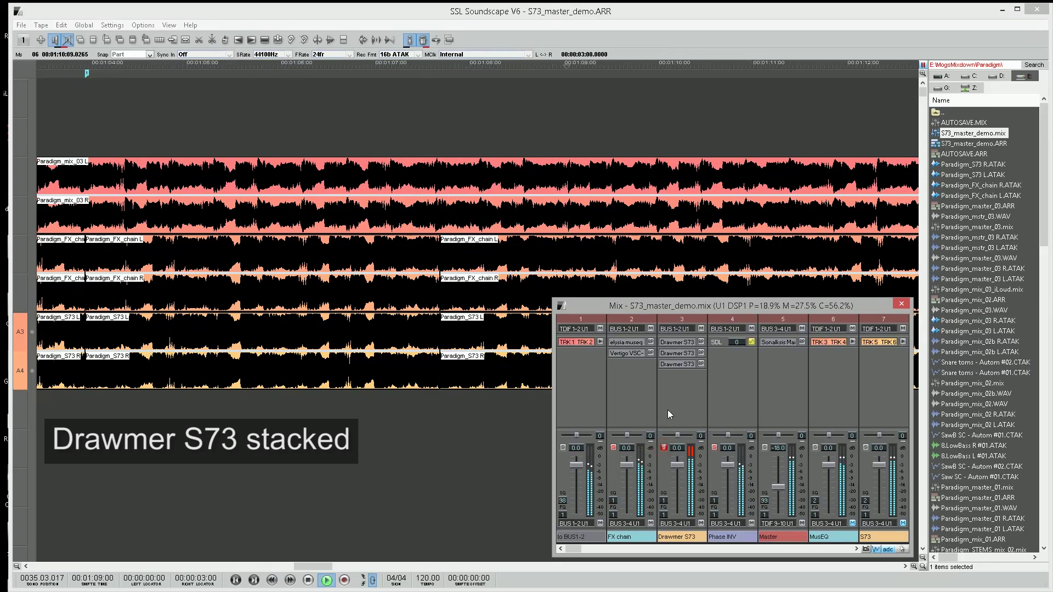
key("space")
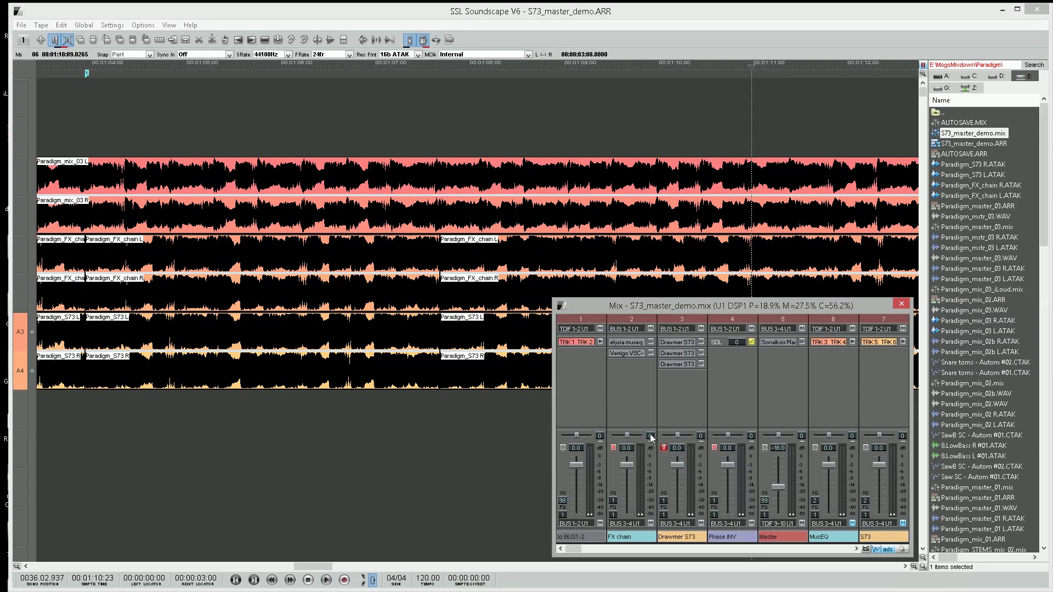
Scroll back to an earlier passage and play it, switching solo from FX chain to Drawmer S73 and back.
left_click(613, 447)
left_click_drag(313, 567, 142, 567)
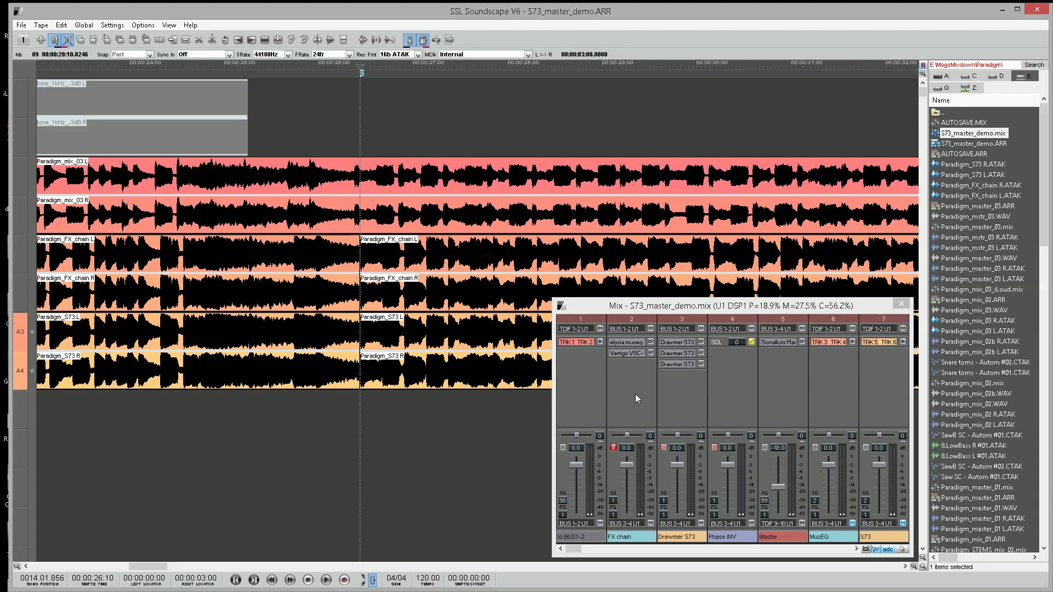
key("space")
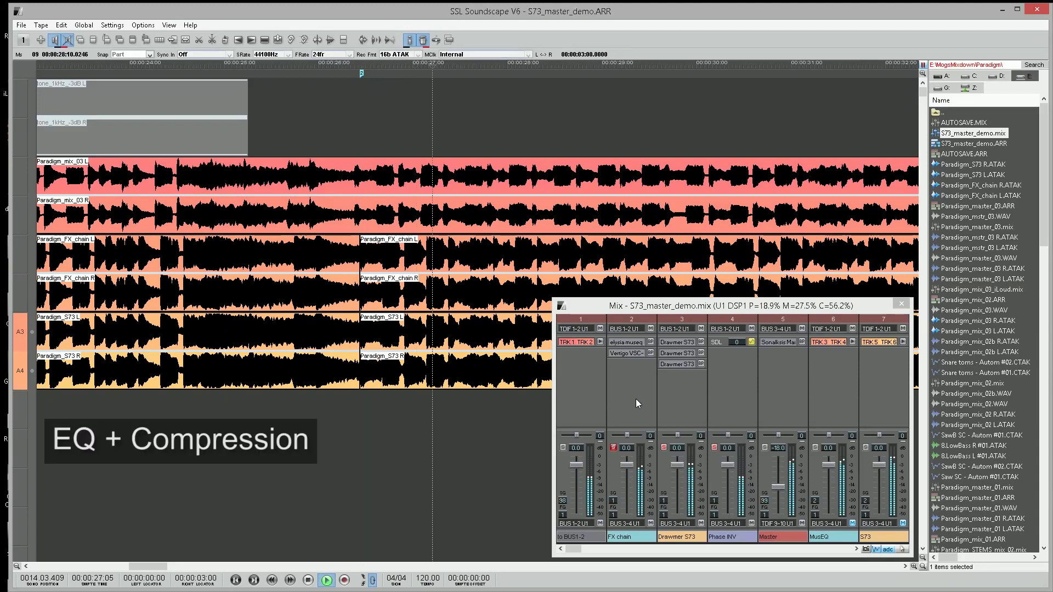
left_click(663, 448)
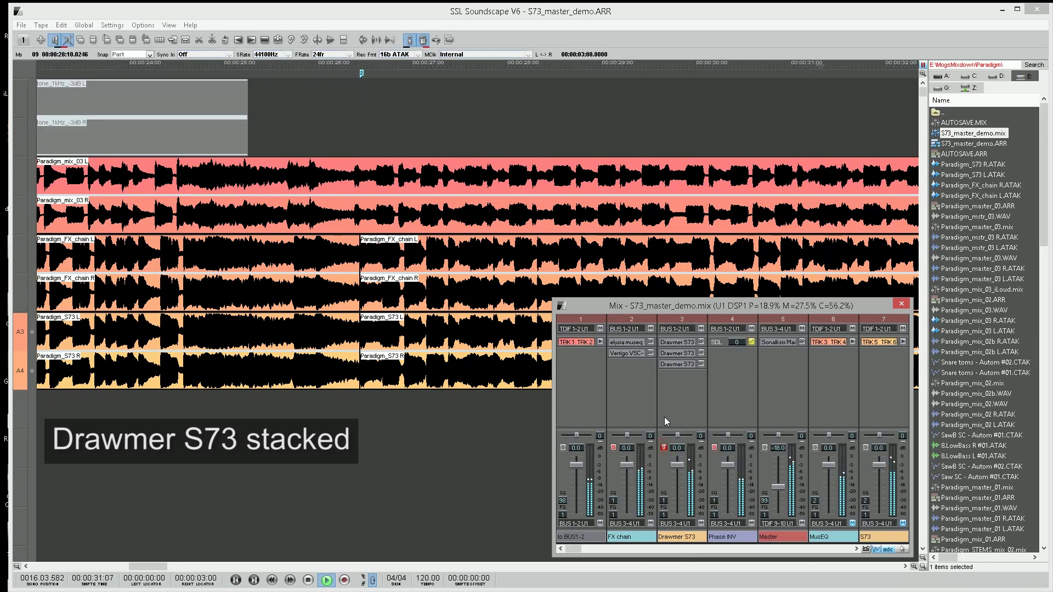
left_click(613, 448)
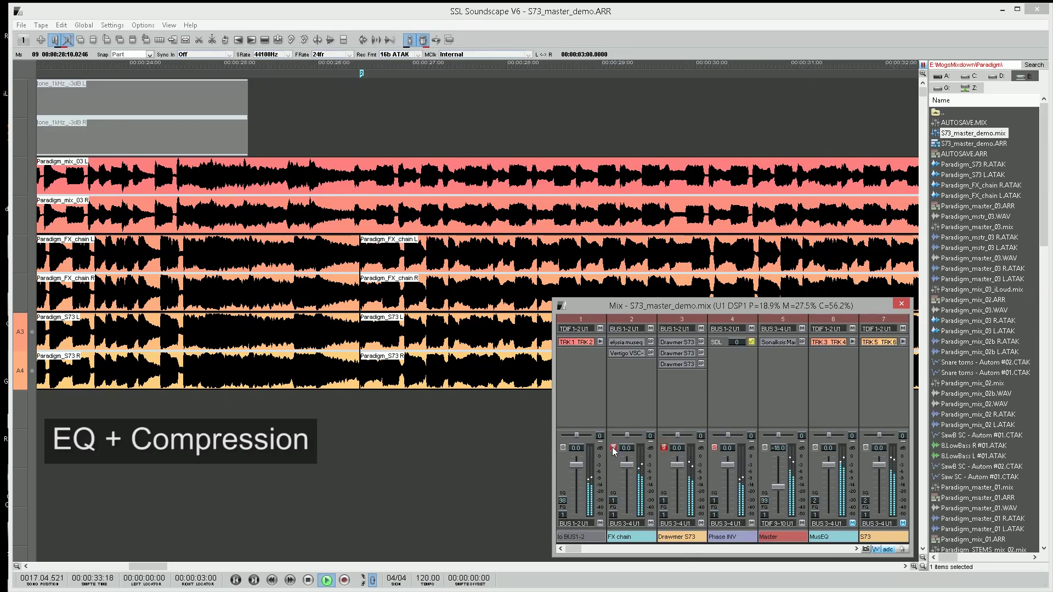
Keep alternating solo between the Drawmer S73 and FX chain channels, then stop at 00:01:10:22.
left_click(663, 448)
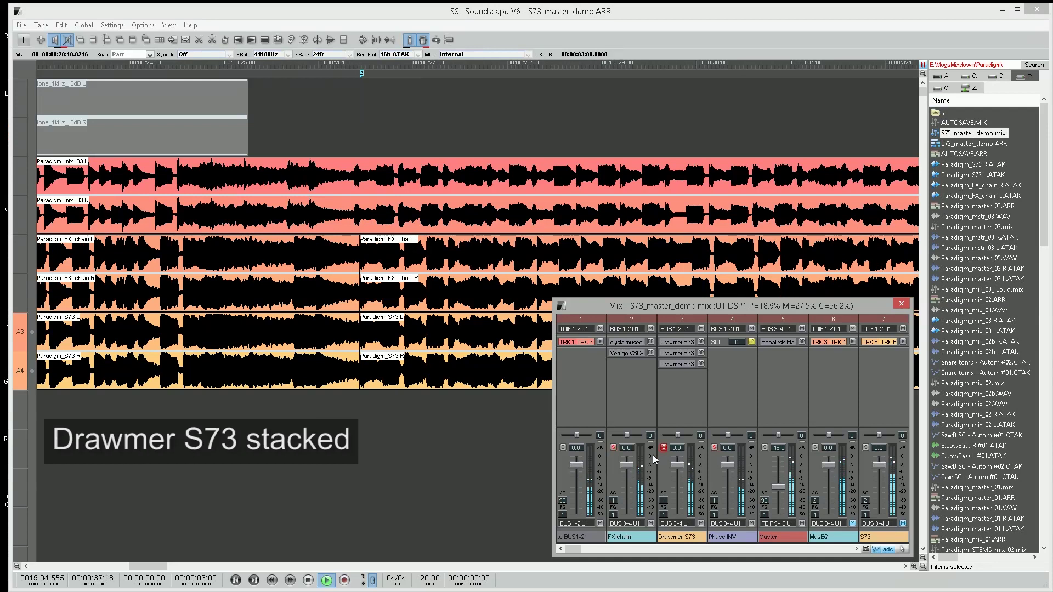
left_click(614, 447)
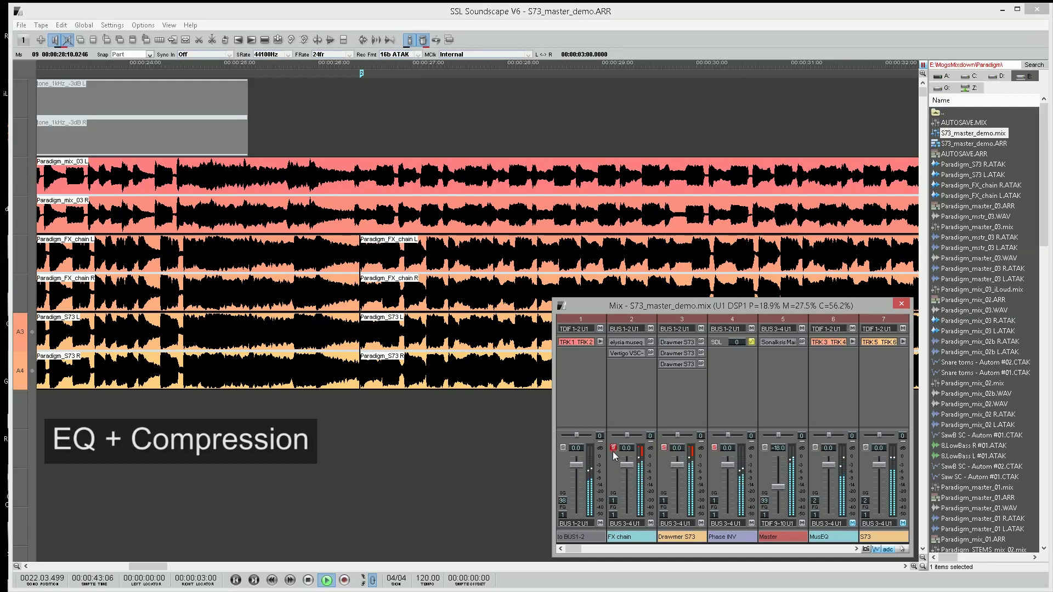
left_click(664, 448)
left_click(664, 448)
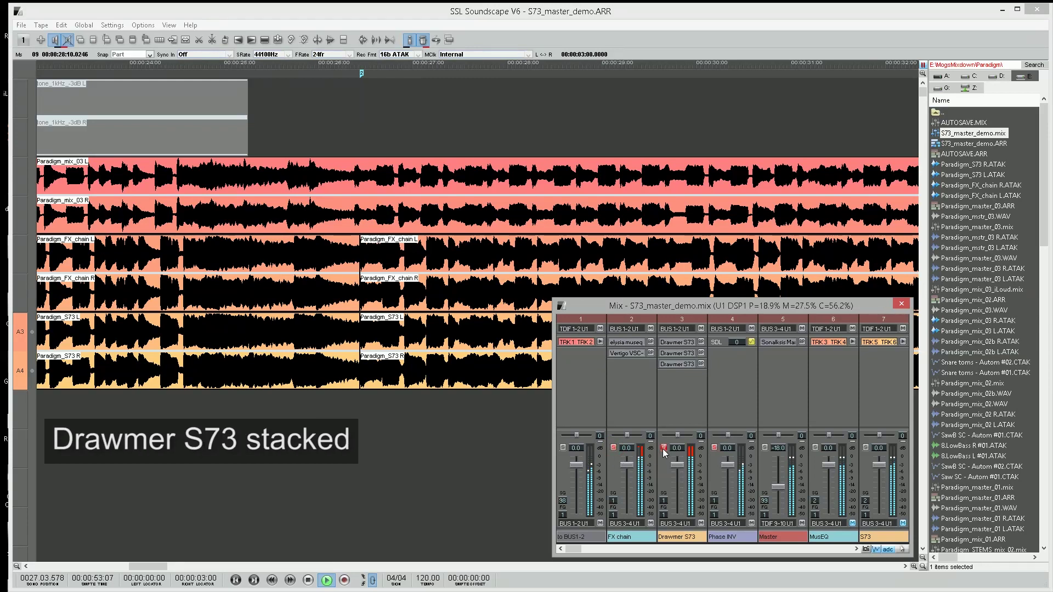
left_click(614, 448)
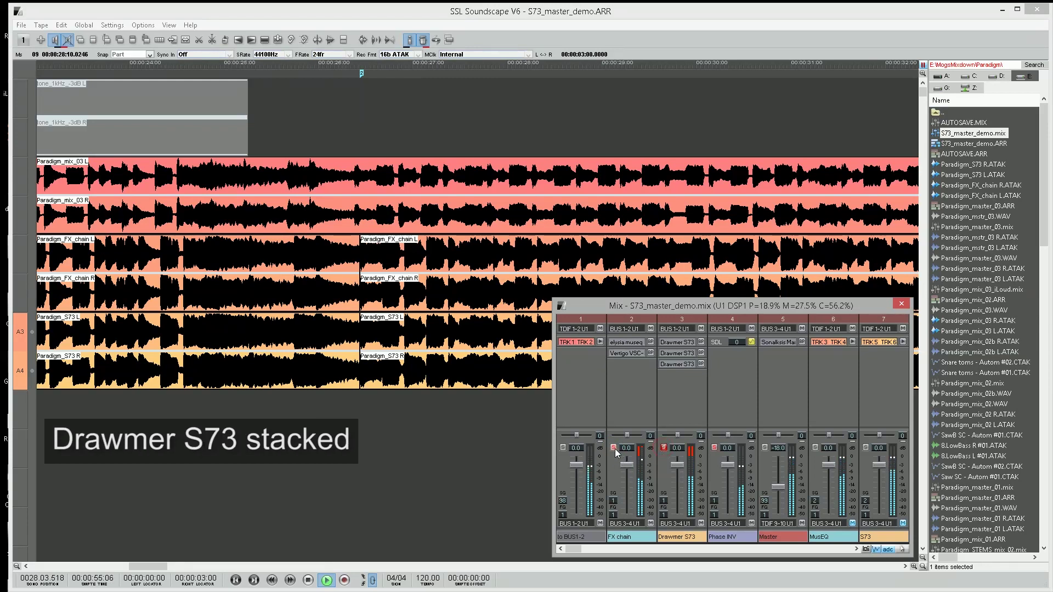
left_click(663, 449)
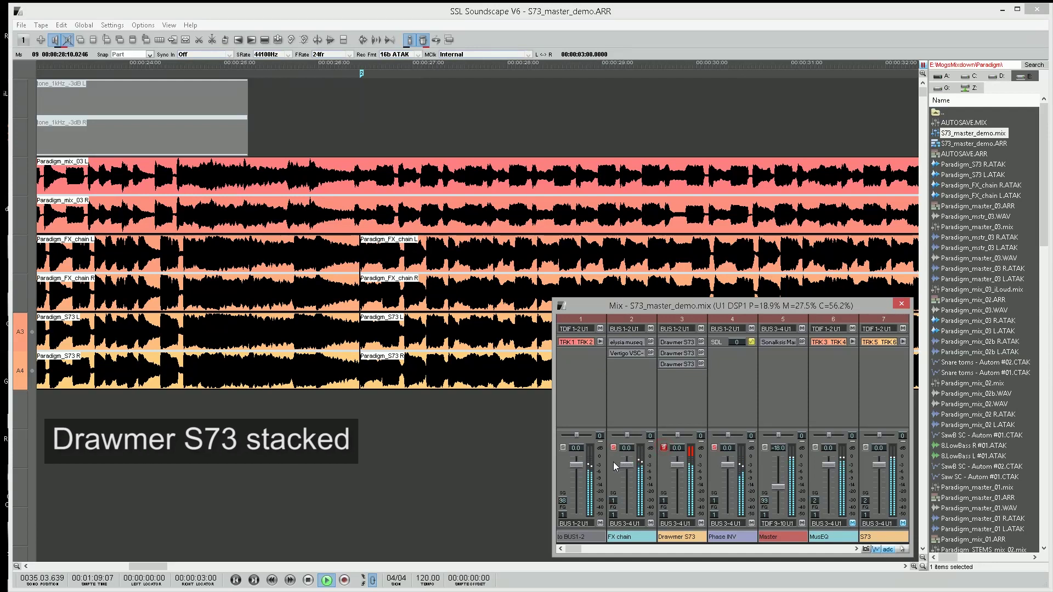
key("space")
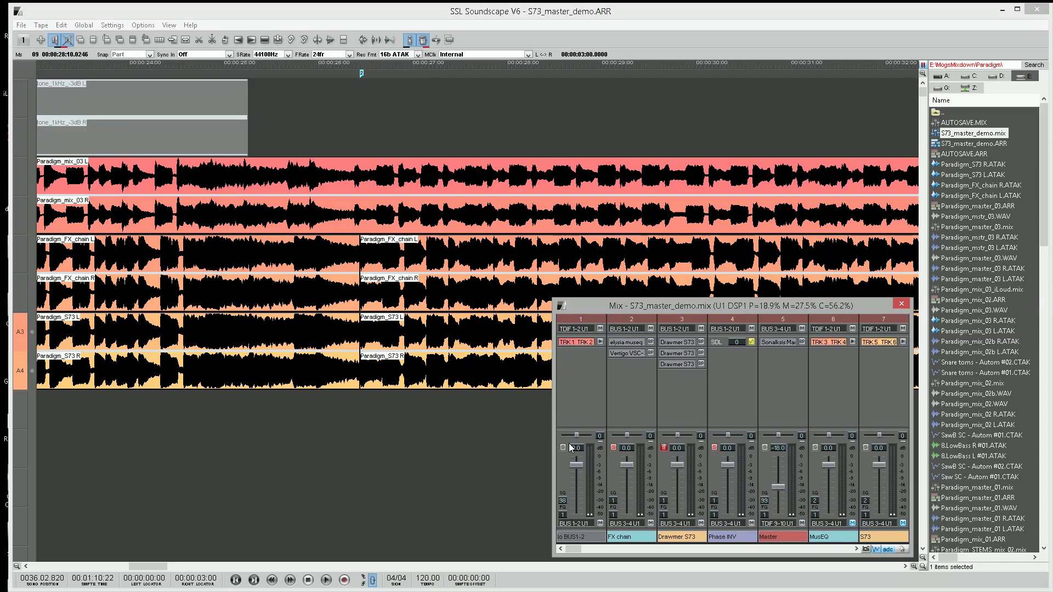
Open the plugin windows of the three Drawmer S73 inserts on mixer channel 3.
double_click(683, 354)
double_click(684, 354)
double_click(685, 364)
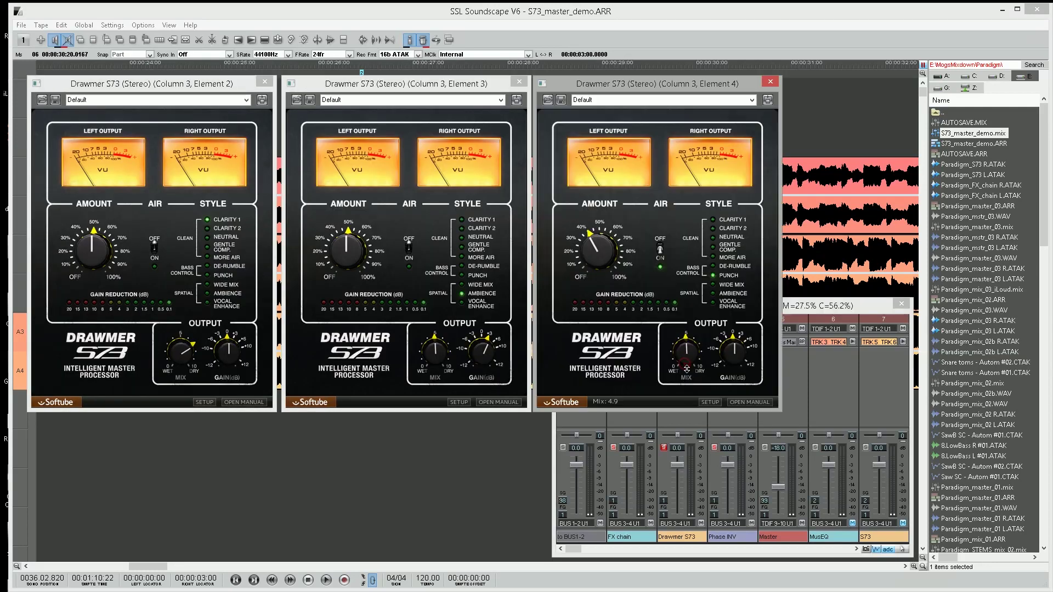